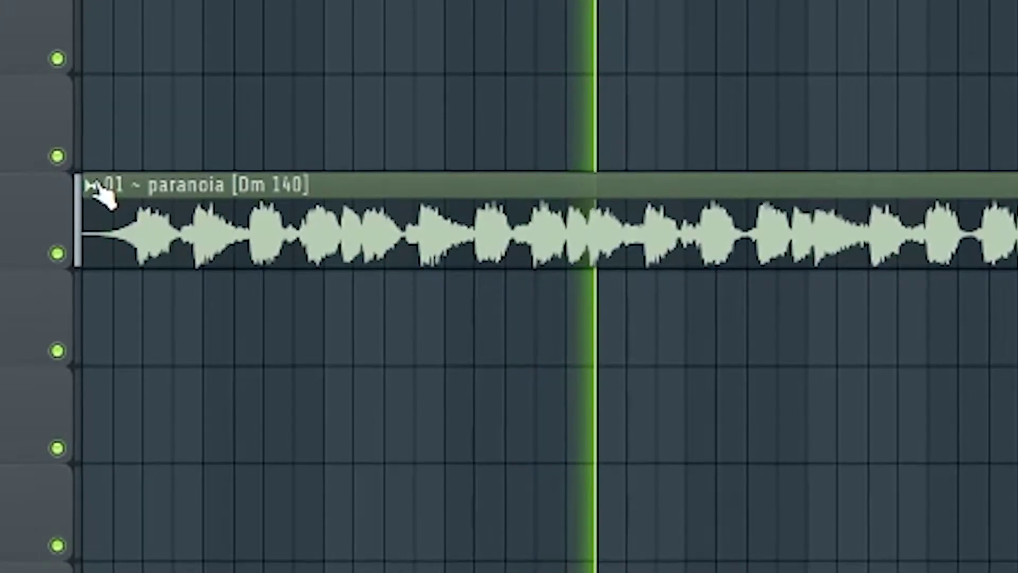
# - Replace the paranoia loop in the playlist with the 03 - el camino [Gm 80] composition from the Dark Edition folder
pyautogui.press('space')
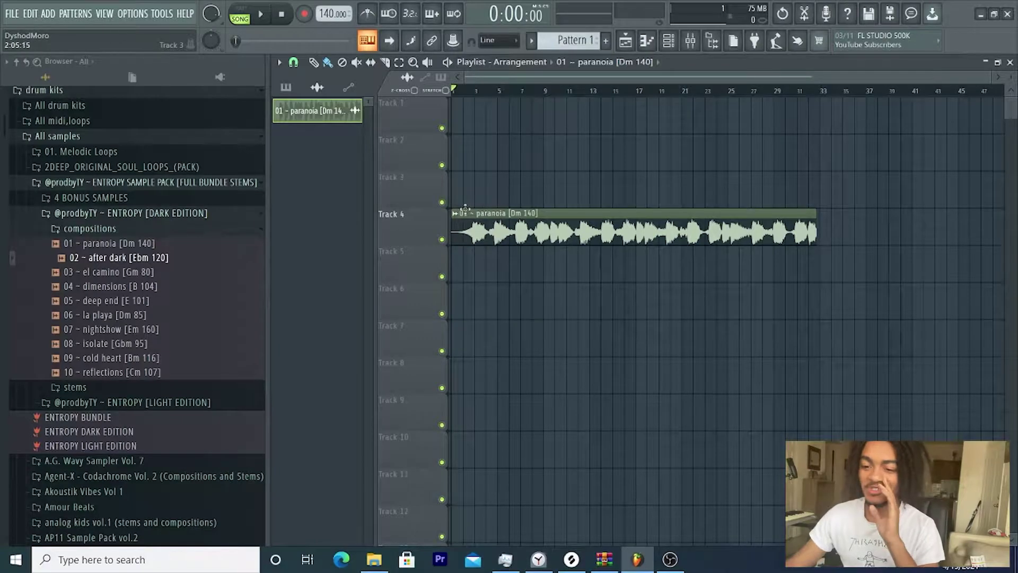
pyautogui.click(121, 272)
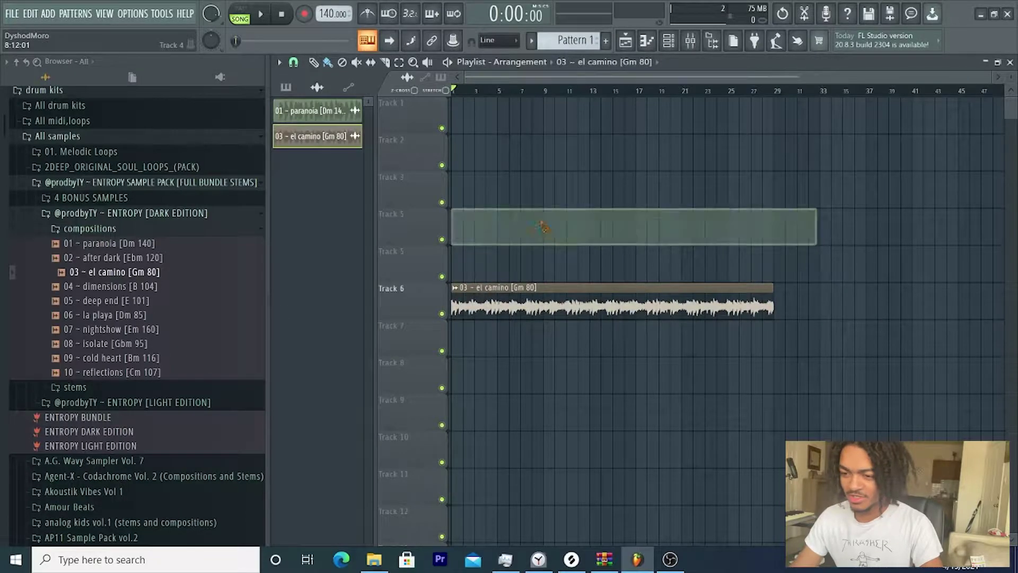
pyautogui.scroll(-2, 175, 279)
pyautogui.scroll(-5, 175, 280)
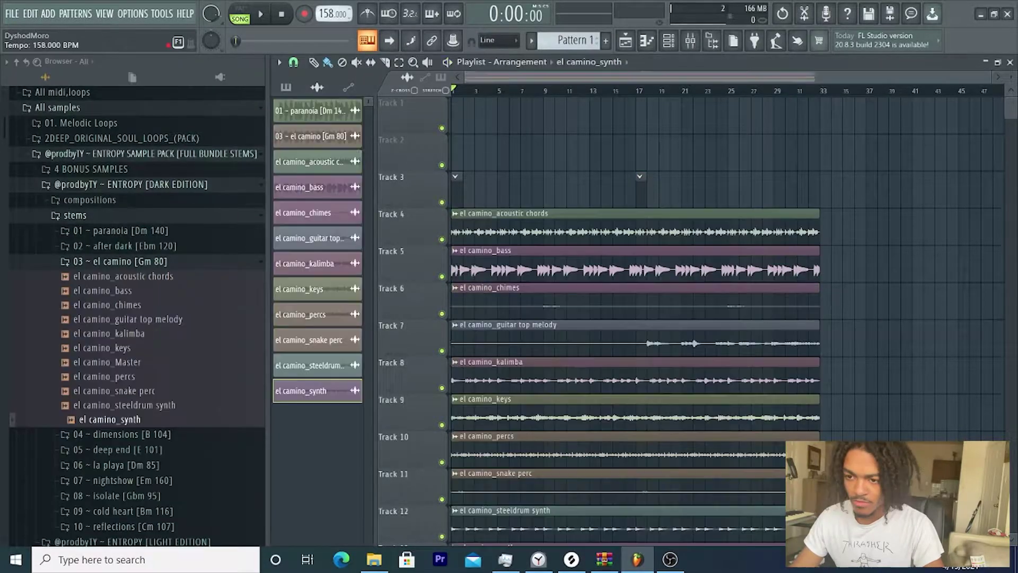
# - Set the project tempo to 142 BPM for the loaded el camino stems
pyautogui.press('Return')
pyautogui.scroll(-2, 629, 230)
pyautogui.scroll(1, 635, 182)
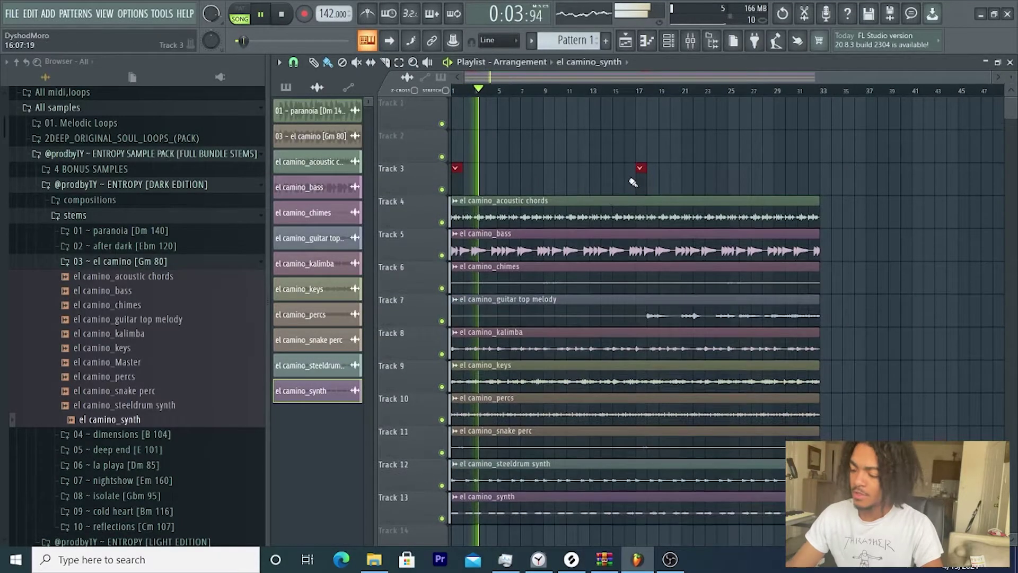
pyautogui.scroll(10, 218, 316)
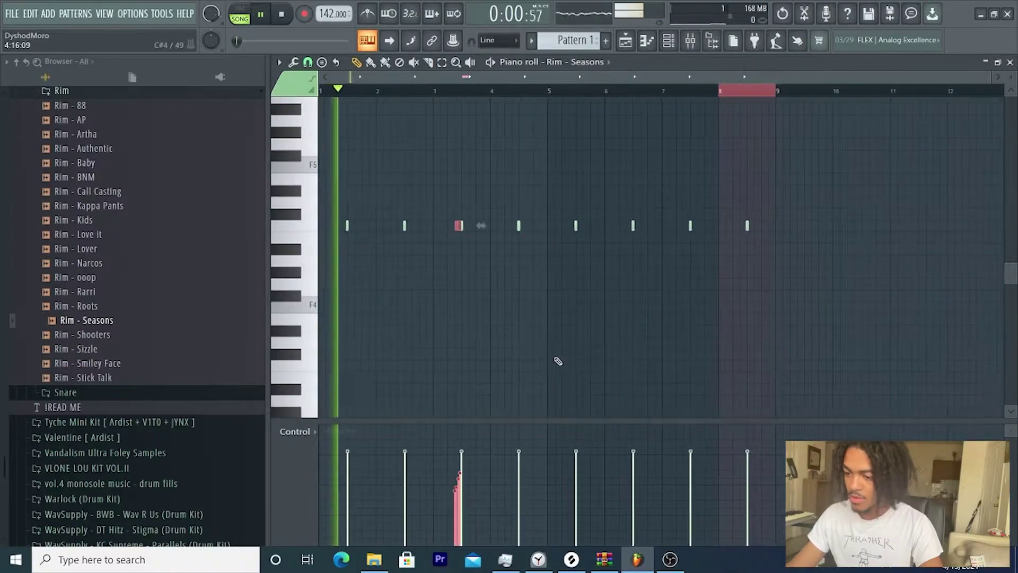
# - Delete the Rim - Seasons notes from bar 5 onward and select the first four bars of the pattern
pyautogui.rightClick(576, 225)
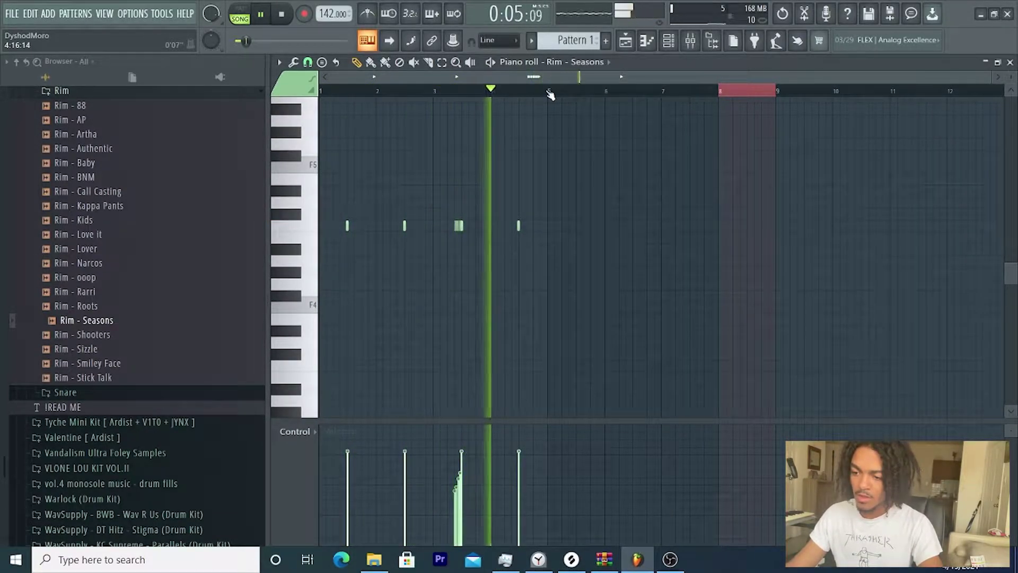
pyautogui.press('space')
pyautogui.moveTo(549, 90); pyautogui.dragTo(265, 177)
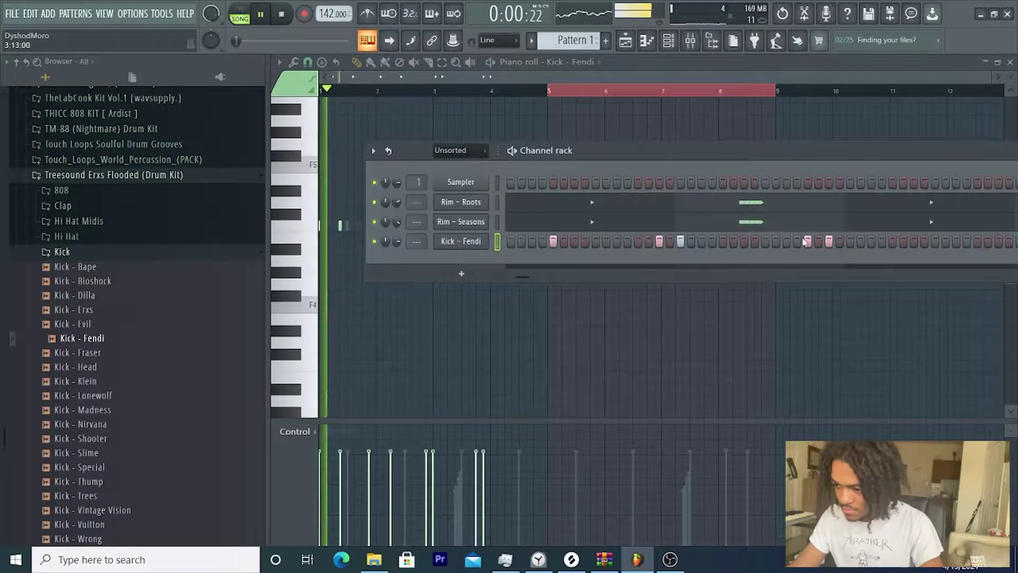
# - Add further kick hits to the Kick - Fendi step sequence and open that channel's options
pyautogui.click(977, 242)
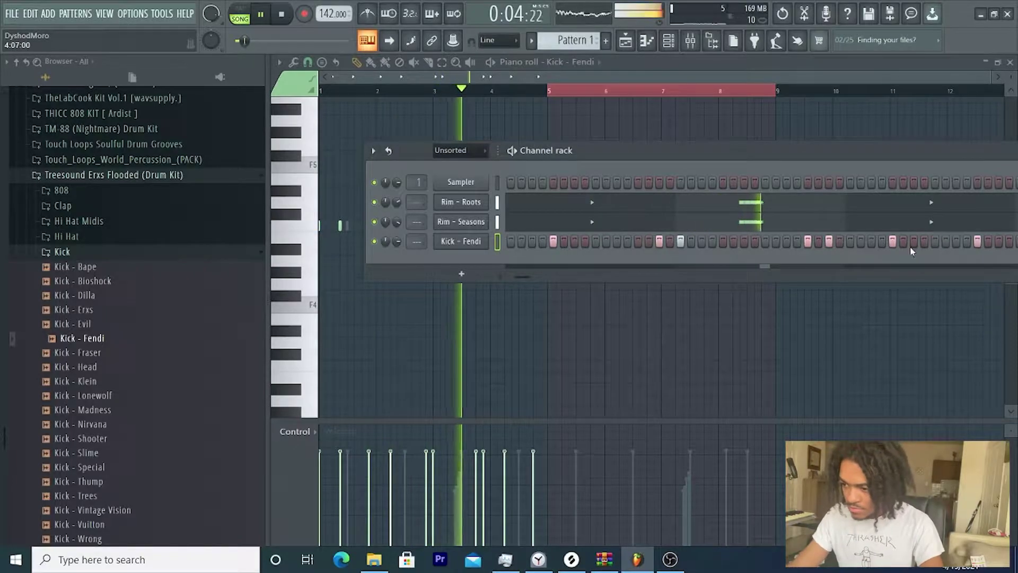
pyautogui.click(724, 242)
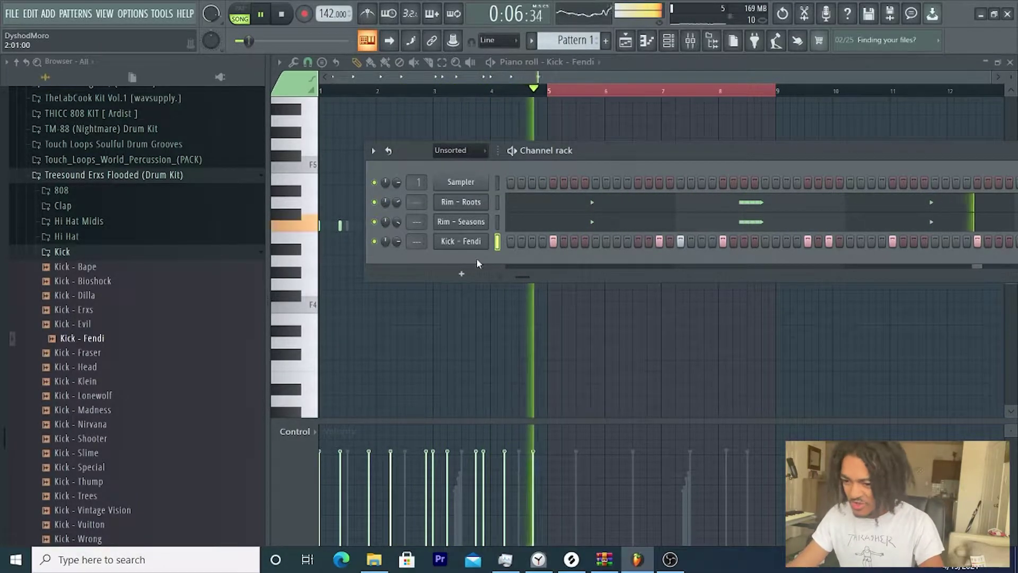
pyautogui.rightClick(476, 243)
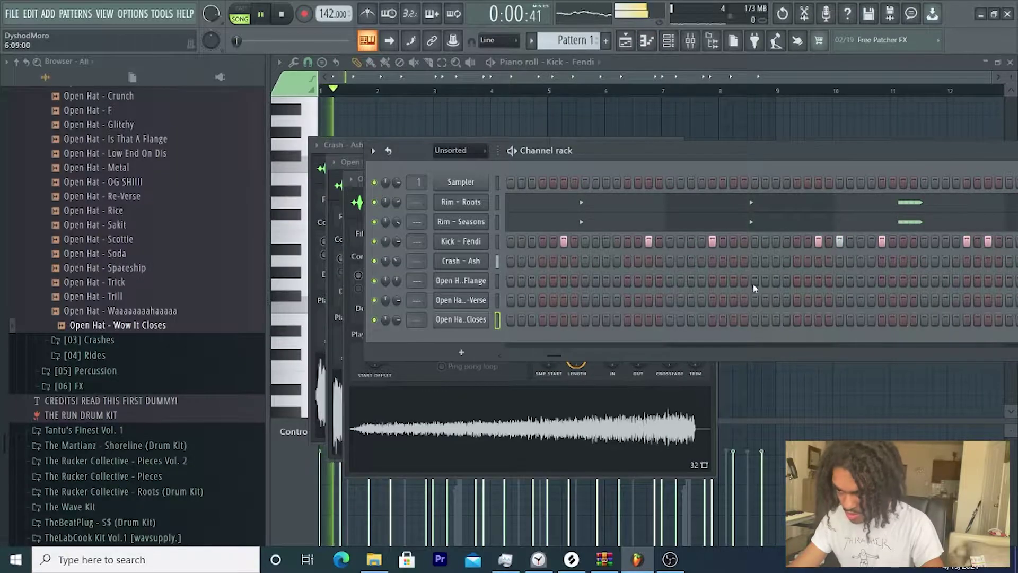
# - Repeat the first four bars of the Open Hat - Is That A Flange notes over bars 5 to 8
pyautogui.rightClick(480, 280)
pyautogui.click(503, 278)
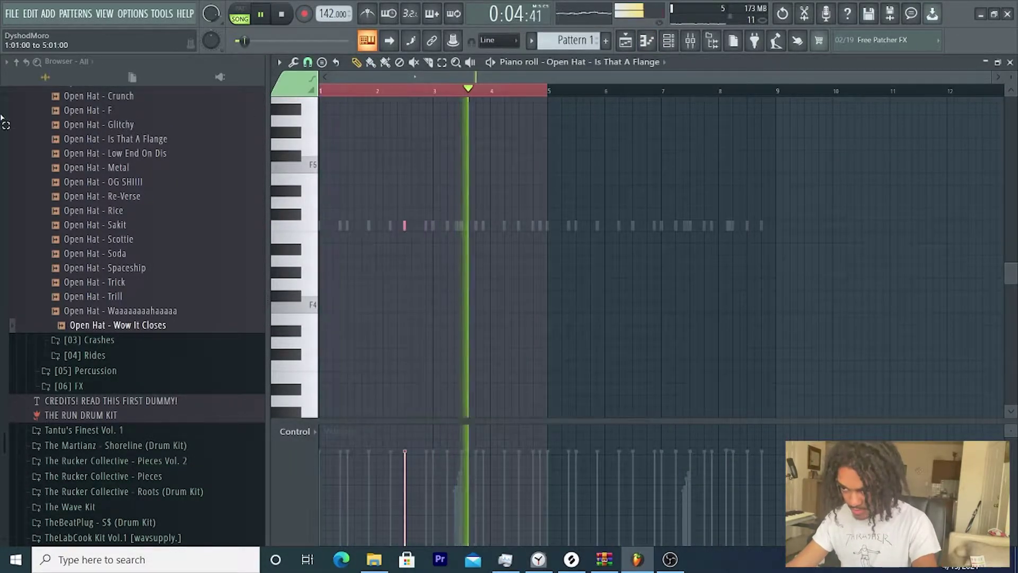
pyautogui.click(666, 42)
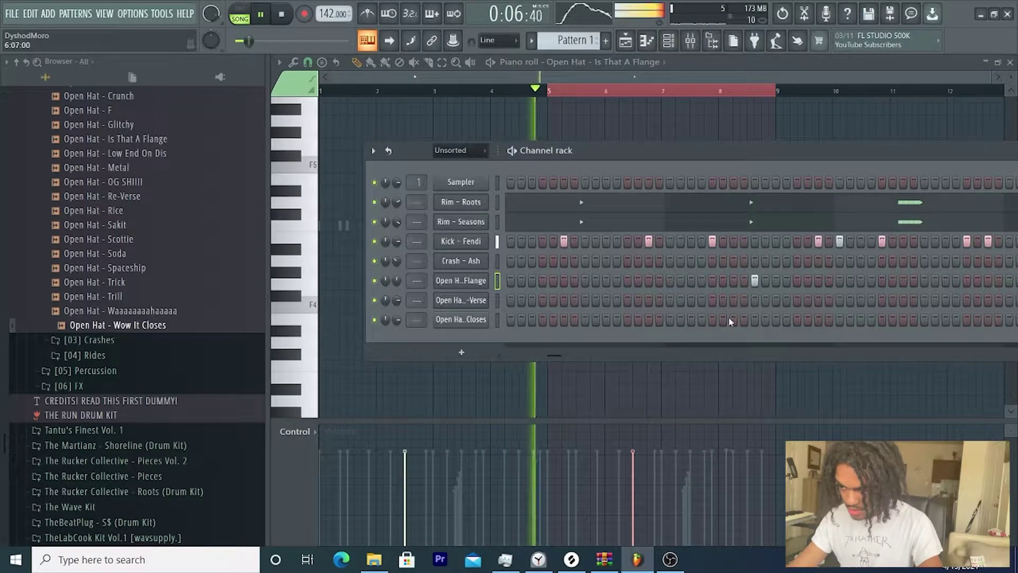
# - Add one hit each to Open Hat - Wow It Closes and Open Hat - Re-Verse, and open the Wow It Closes channel's options
pyautogui.rightClick(574, 320)
pyautogui.click(553, 319)
pyautogui.click(574, 300)
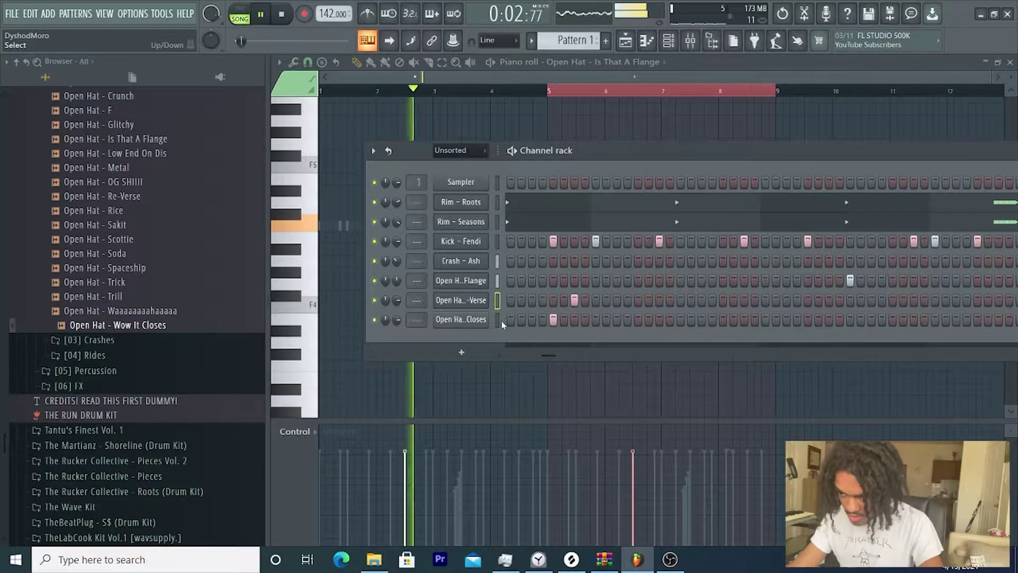
pyautogui.rightClick(438, 315)
pyautogui.click(449, 318)
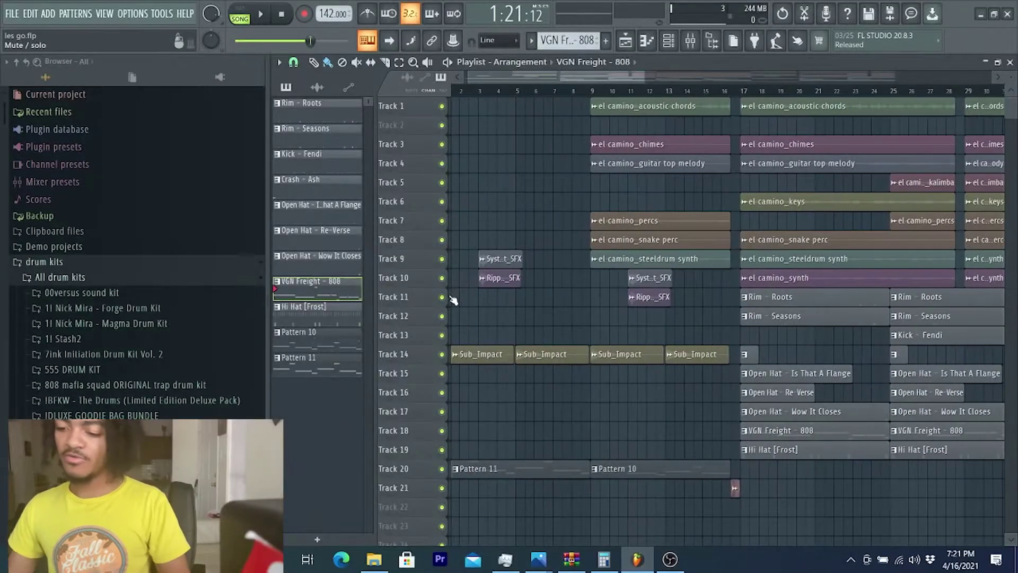
# - Inspect the intro's Pattern 11 and the sample settings of Sub_Impact and RippleHit_C_SFX
pyautogui.scroll(3, 518, 181)
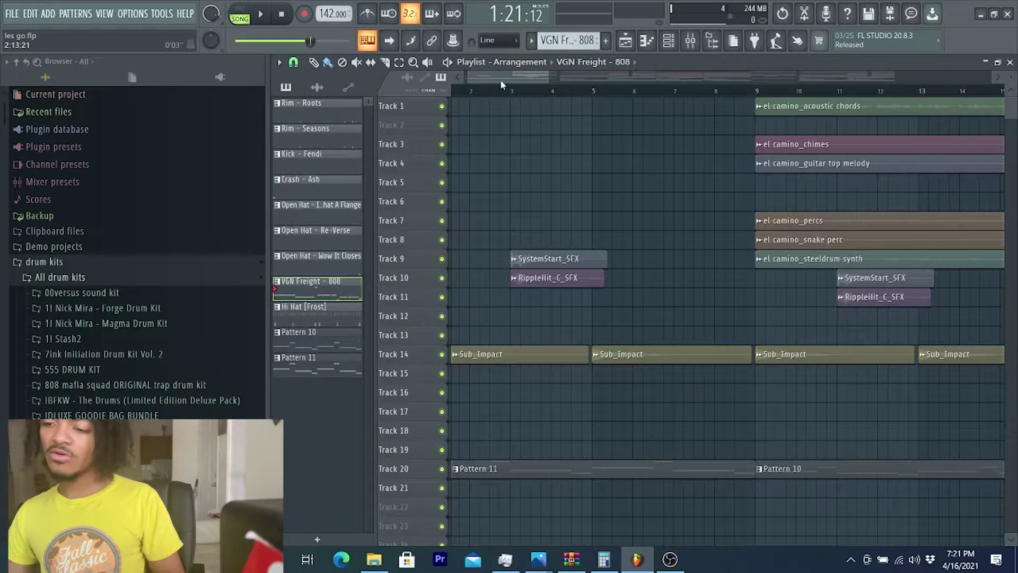
pyautogui.rightClick(515, 454)
pyautogui.doubleClick(533, 471)
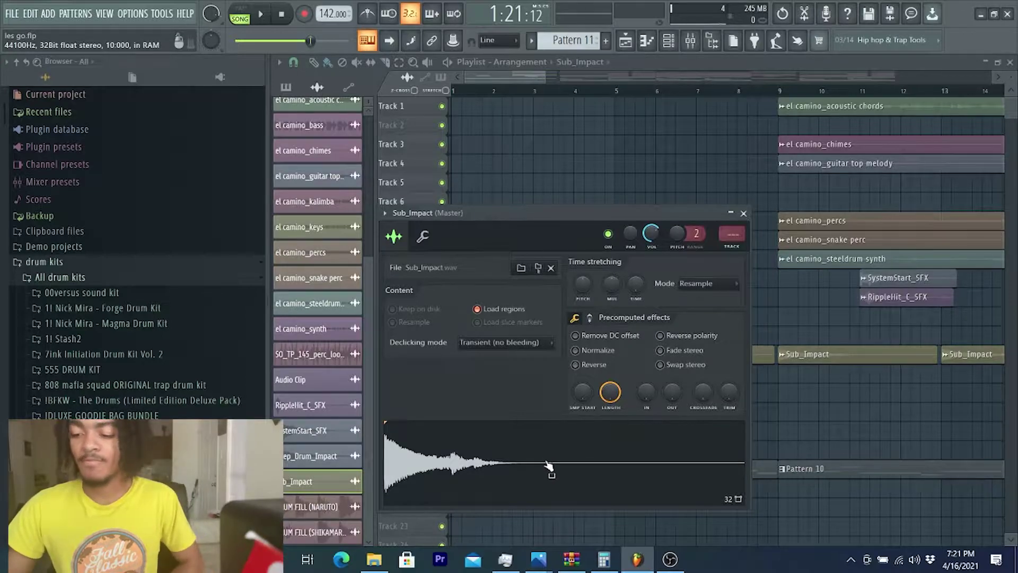
pyautogui.click(745, 213)
pyautogui.doubleClick(564, 285)
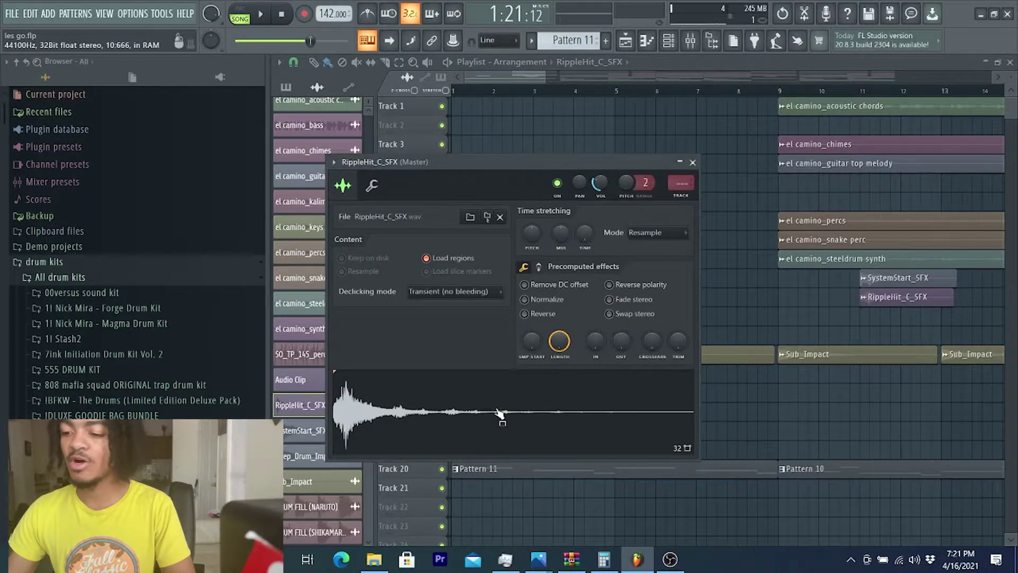
pyautogui.click(693, 162)
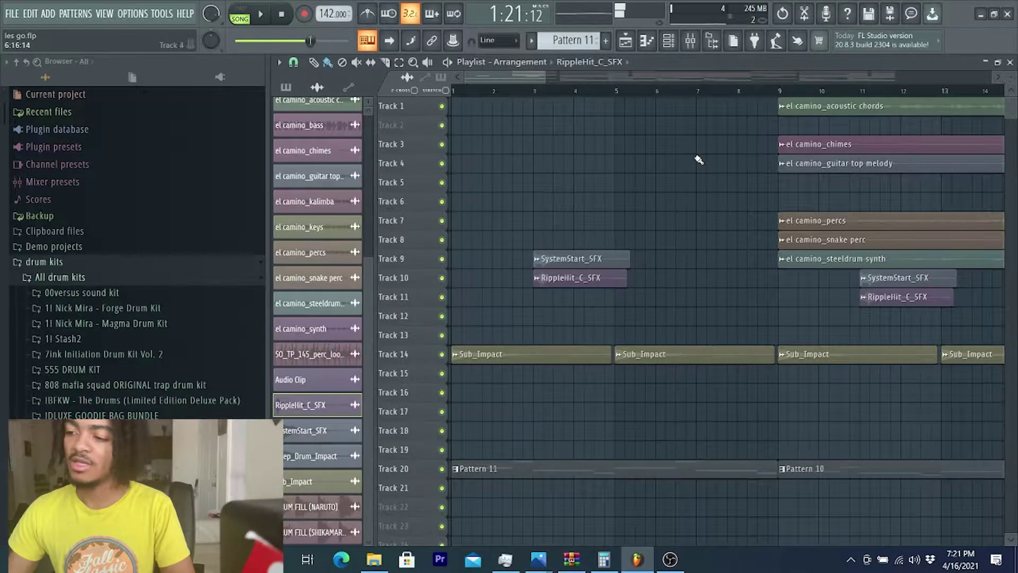
# - Review the bass notes of Pattern 10 starting at bar 9 and return to the playlist
pyautogui.hscroll(5, 592, 218)
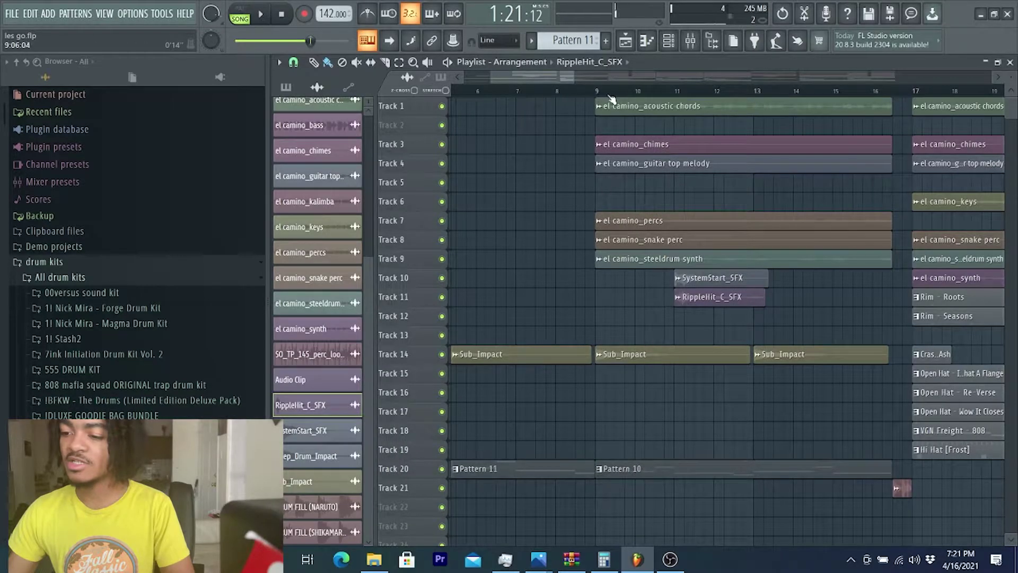
pyautogui.scroll(-2, 610, 98)
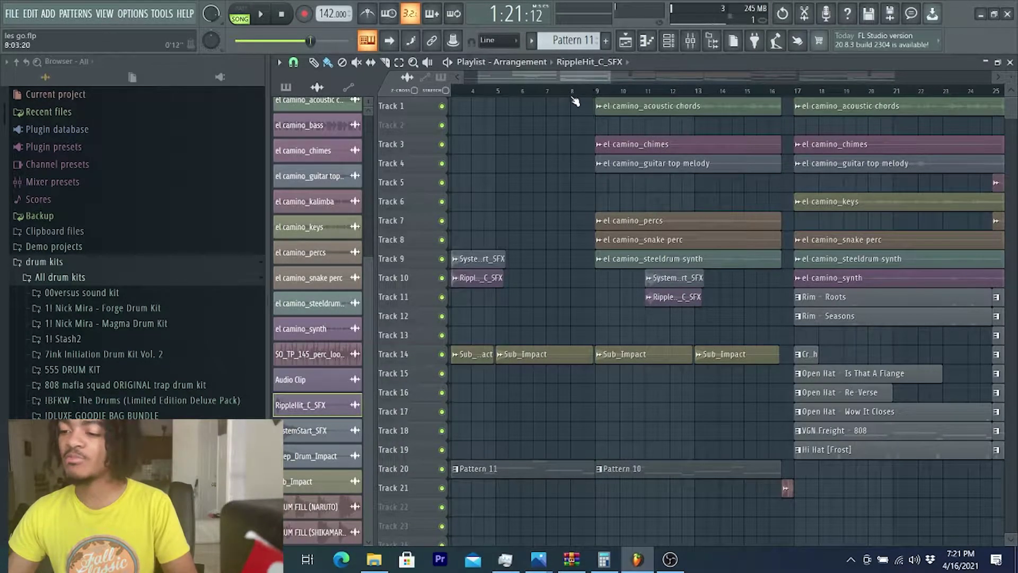
pyautogui.scroll(-2, 582, 318)
pyautogui.doubleClick(626, 469)
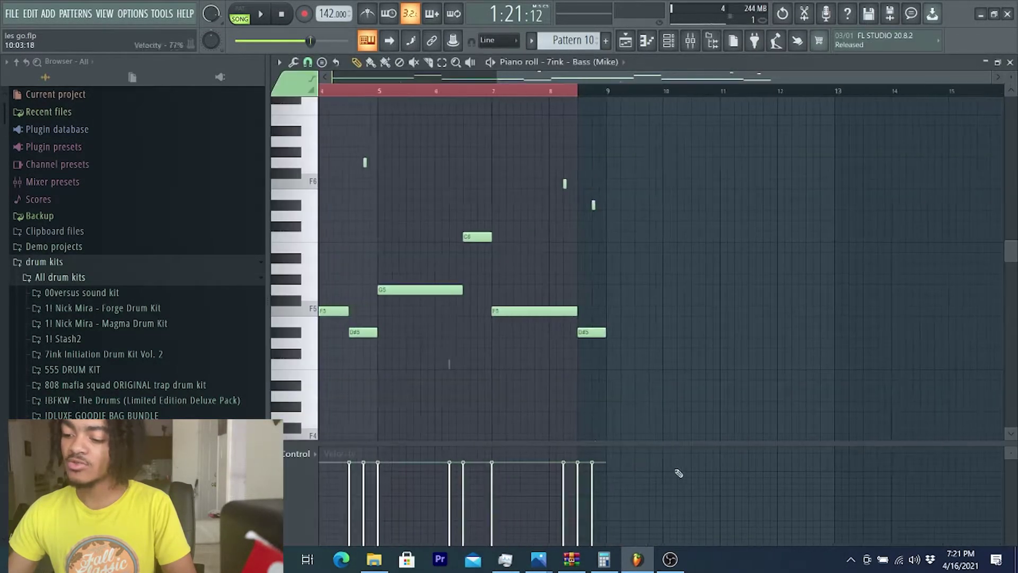
pyautogui.hscroll(-3, 511, 368)
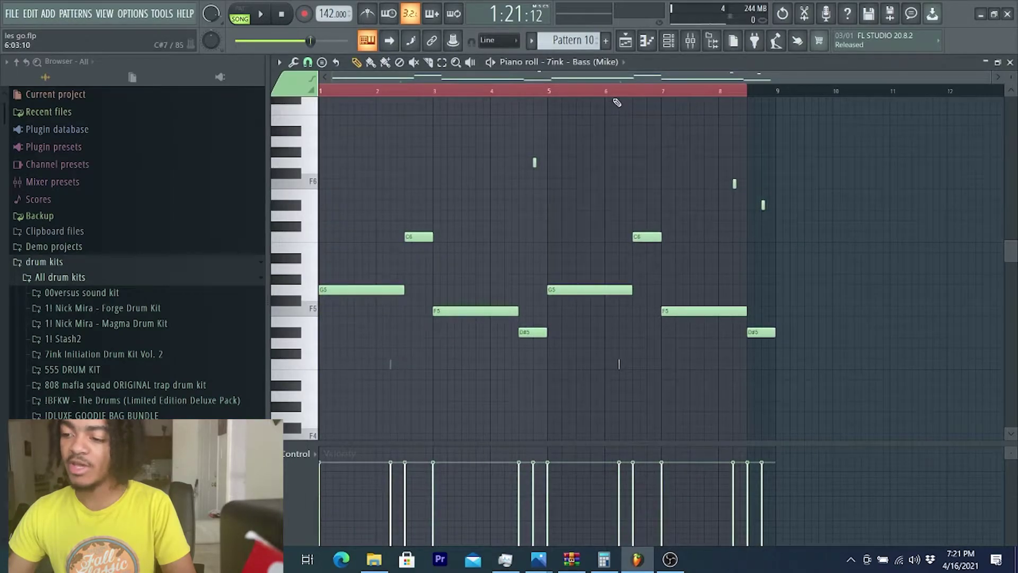
pyautogui.click(626, 41)
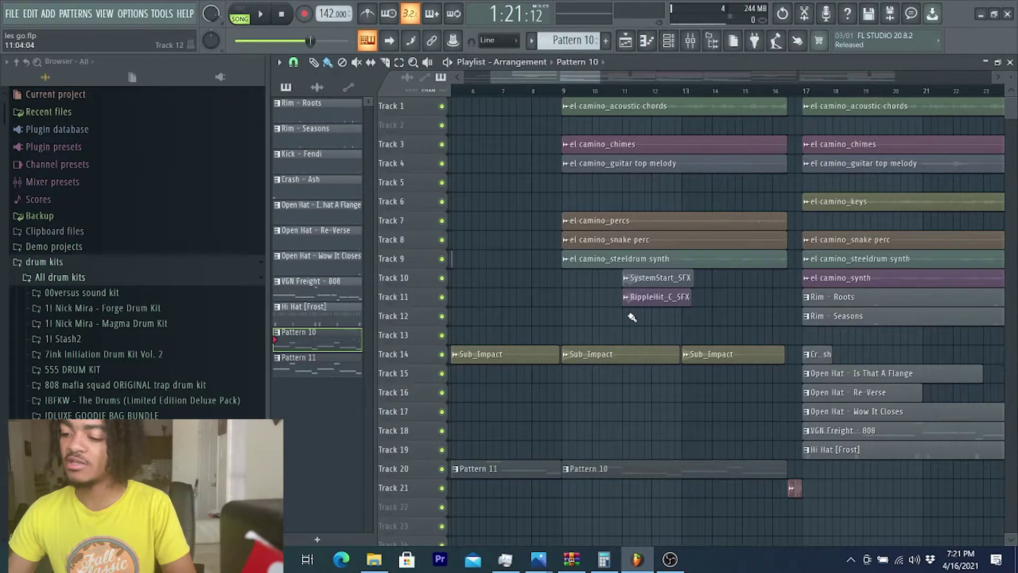
# - Examine the drum fill before bar 17 and play the arrangement from the start up to bar 17
pyautogui.scroll(6, 632, 317)
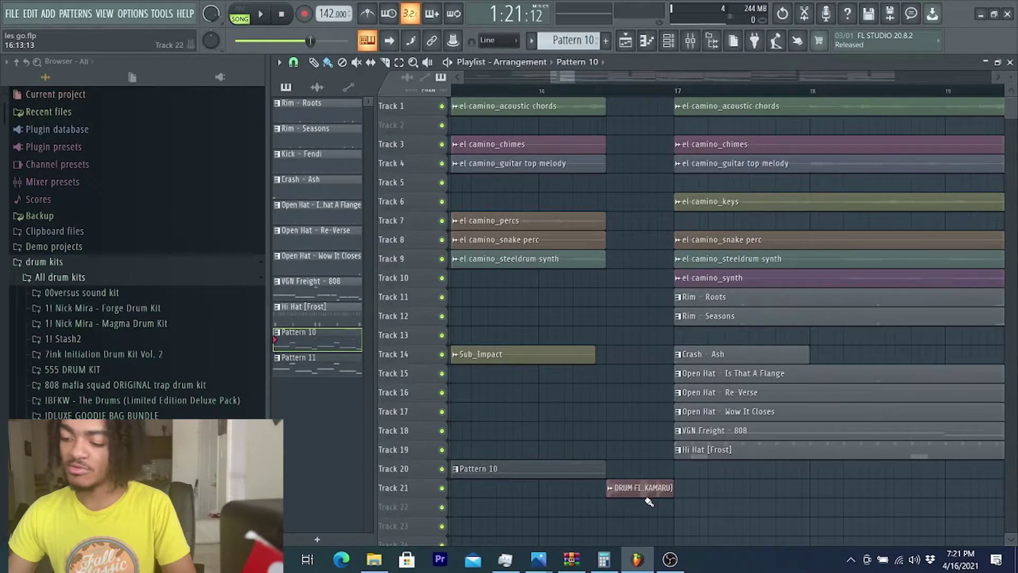
pyautogui.scroll(-8, 686, 148)
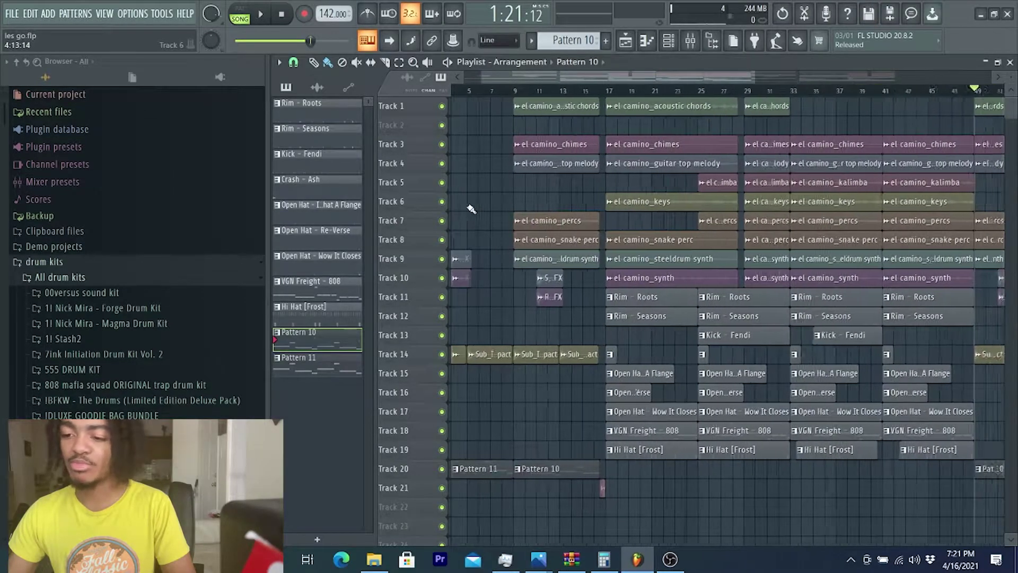
pyautogui.scroll(1, 447, 207)
pyautogui.press('space')
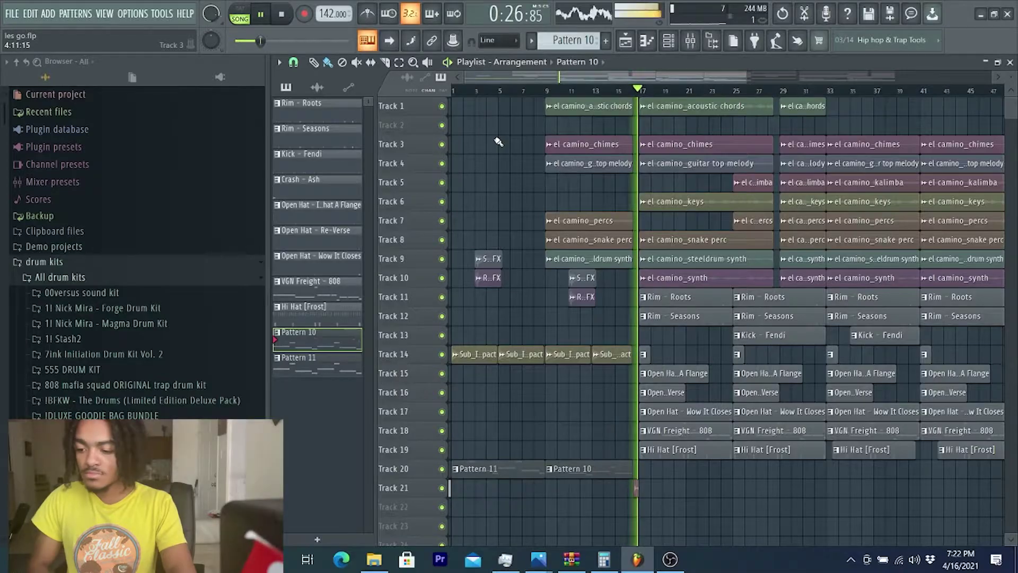
pyautogui.press('space')
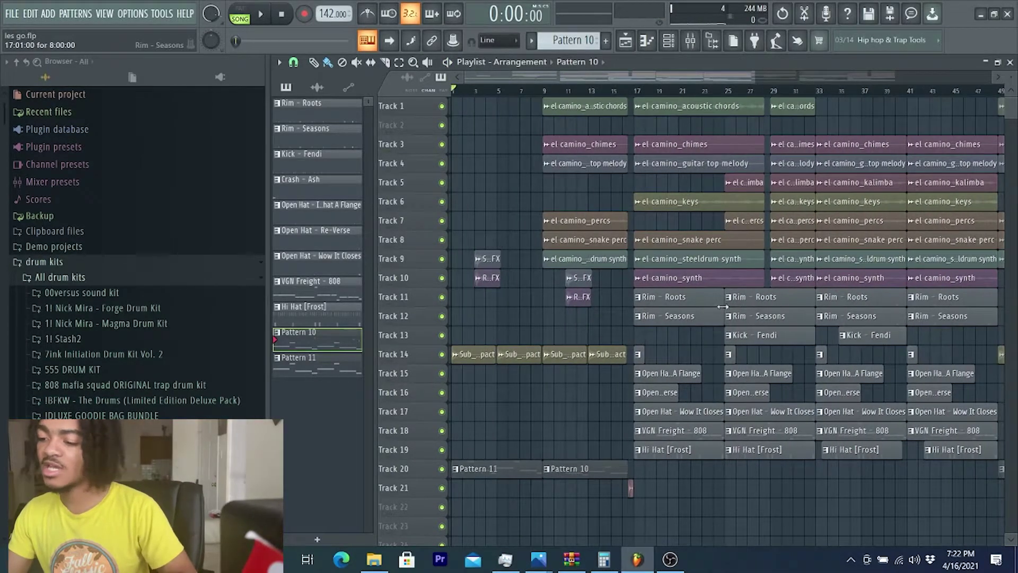
# - Highlight the section starting at bar 25 in the playlist and inspect the bar 3 roll in the Rim - Roots pattern
pyautogui.scroll(3, 780, 281)
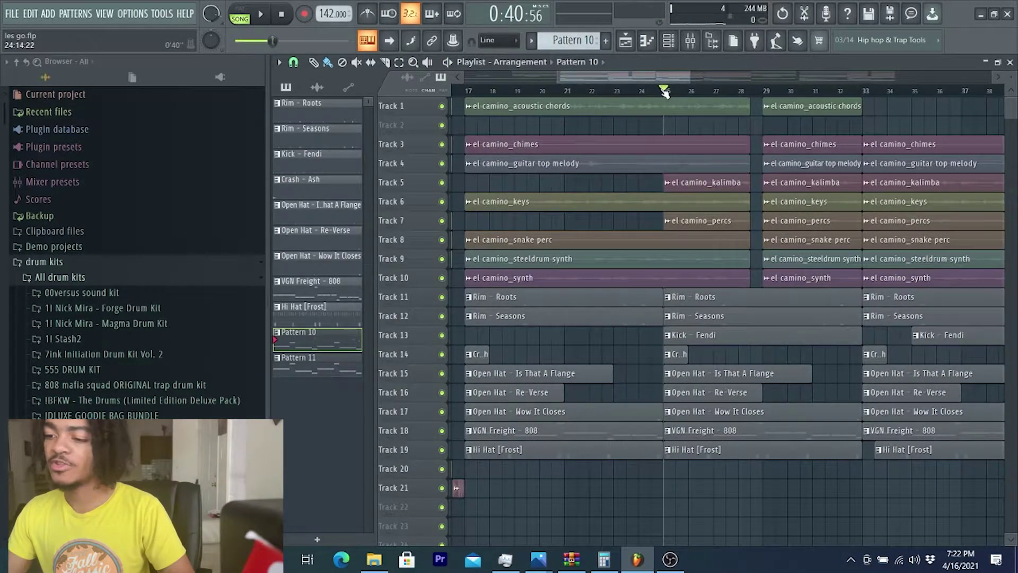
pyautogui.moveTo(667, 93); pyautogui.dragTo(834, 94)
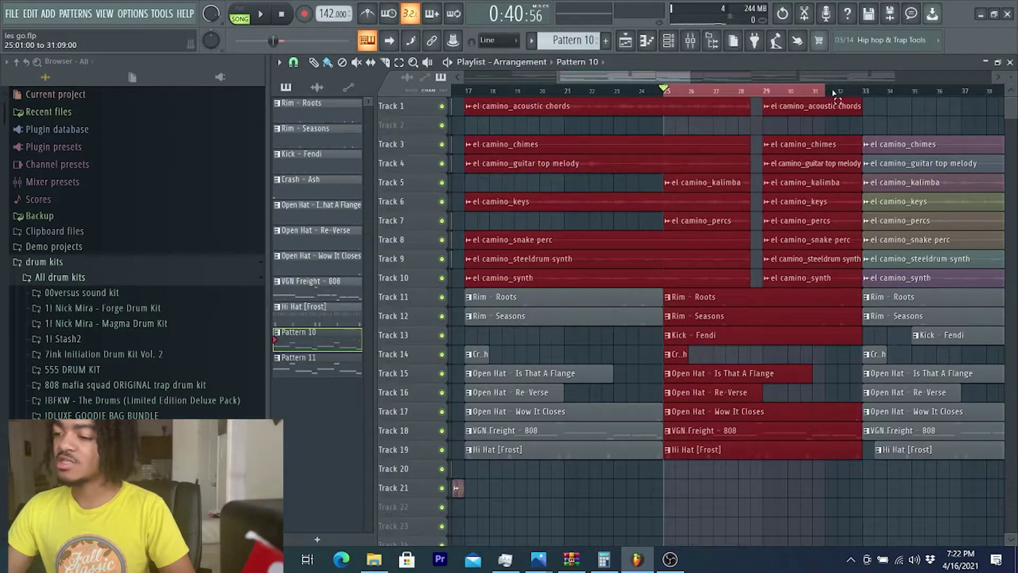
pyautogui.doubleClick(473, 297)
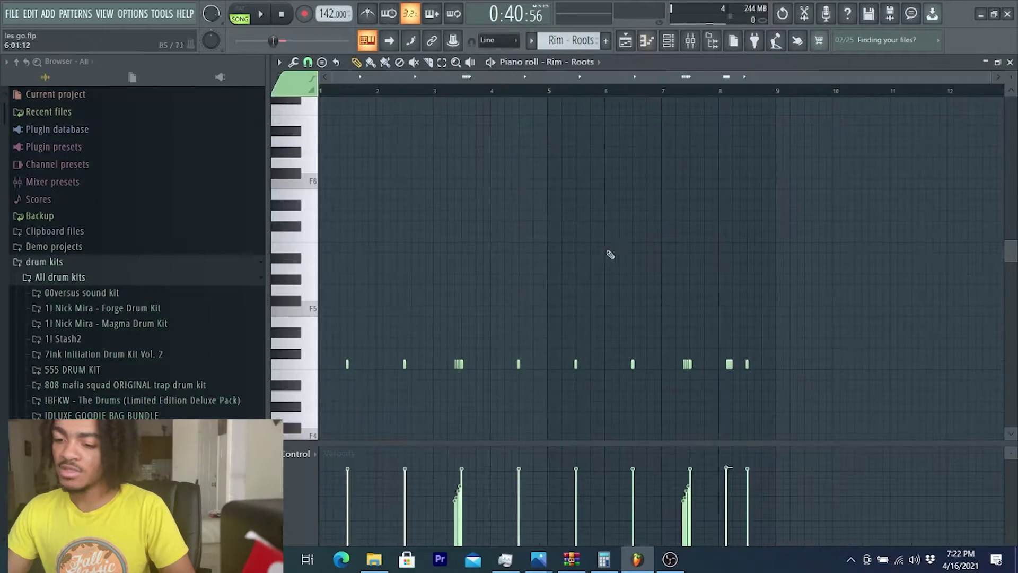
pyautogui.scroll(3, 525, 315)
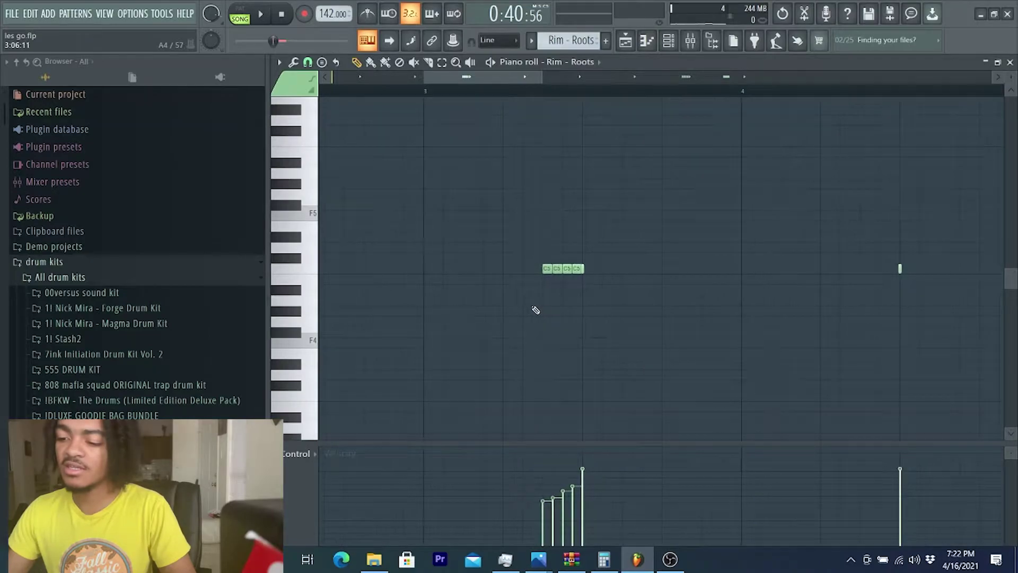
# - Try chopping an A4 note drawn beneath the bar 3 rim roll, using the chopper's Default pattern
pyautogui.scroll(-3, 537, 306)
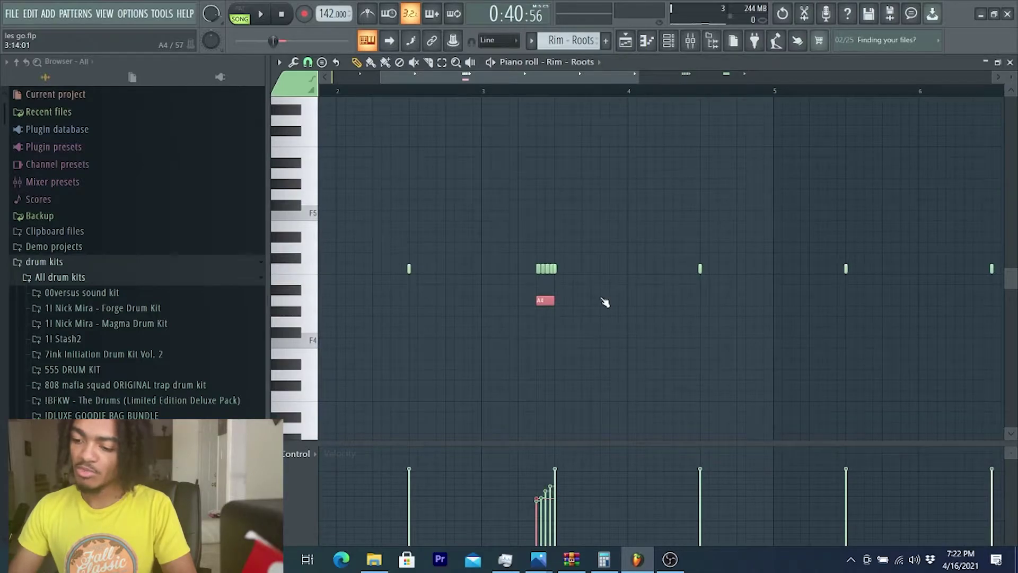
pyautogui.hotkey('ctrl', 'u')
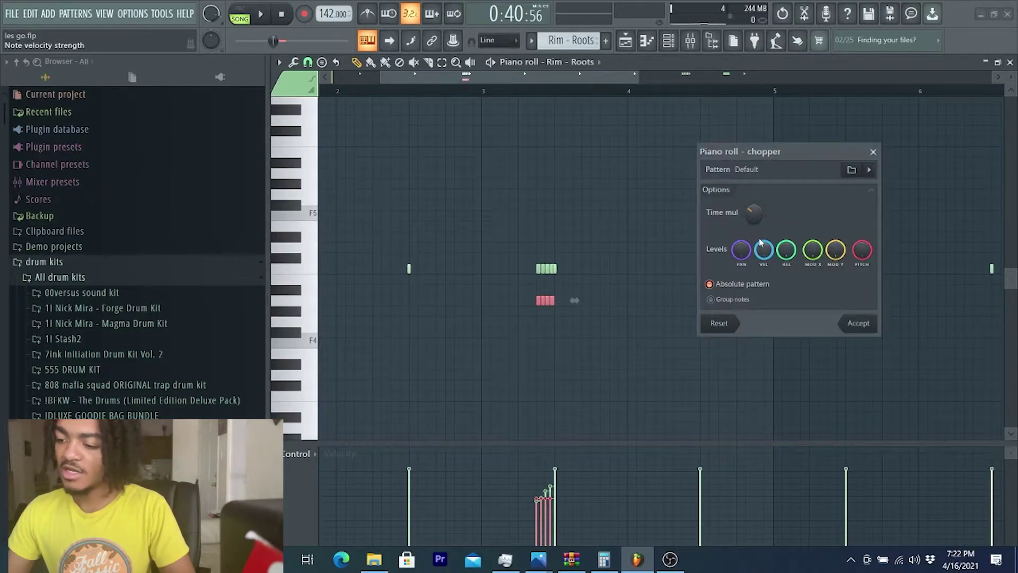
pyautogui.click(858, 323)
# - Examine the velocities of the chopped A4 notes and delete those notes from the Rim - Roots pattern
pyautogui.scroll(3, 609, 390)
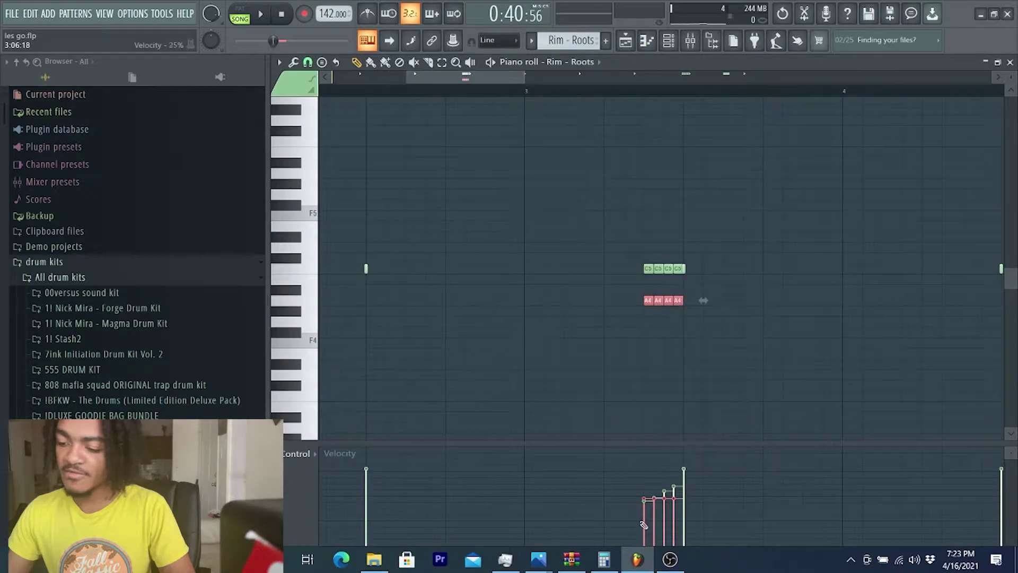
pyautogui.scroll(-3, 649, 401)
pyautogui.click(639, 301)
pyautogui.scroll(-2, 552, 226)
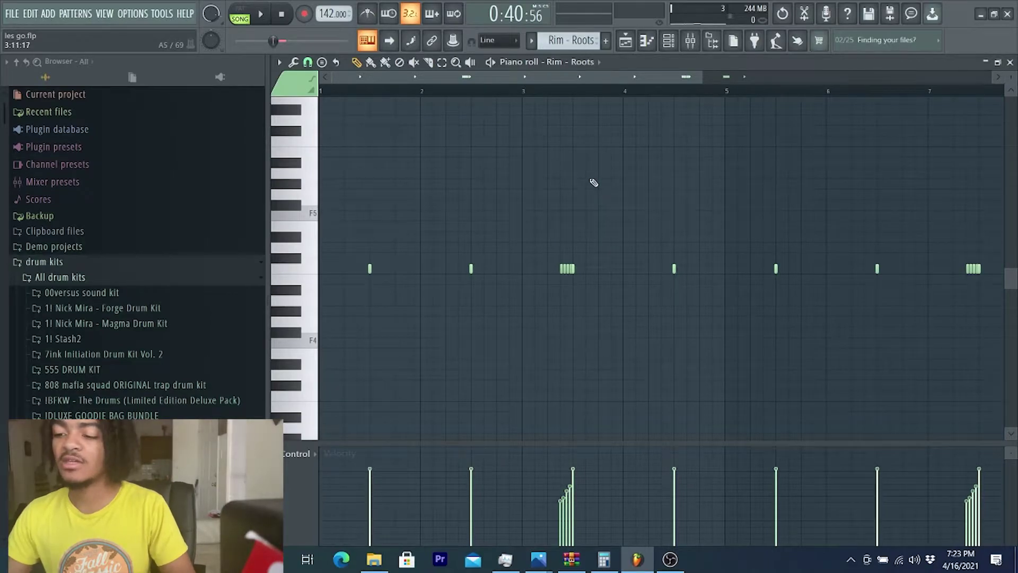
# - Play the song from bar 25 while viewing the whole Rim - Roots pattern, stop playback and return to the playlist
pyautogui.scroll(-2, 589, 186)
pyautogui.press('space')
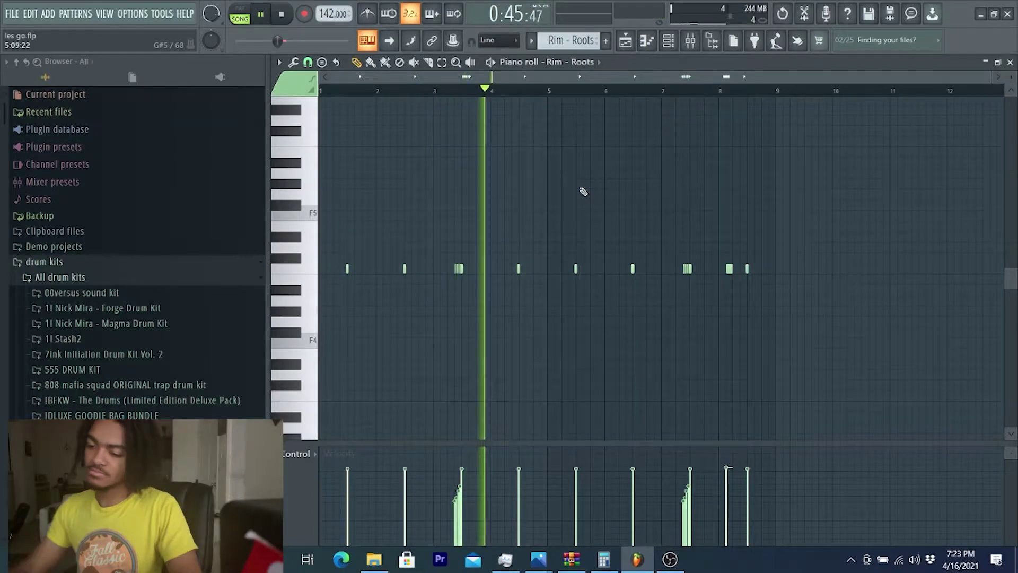
pyautogui.press('space')
pyautogui.press('F5')
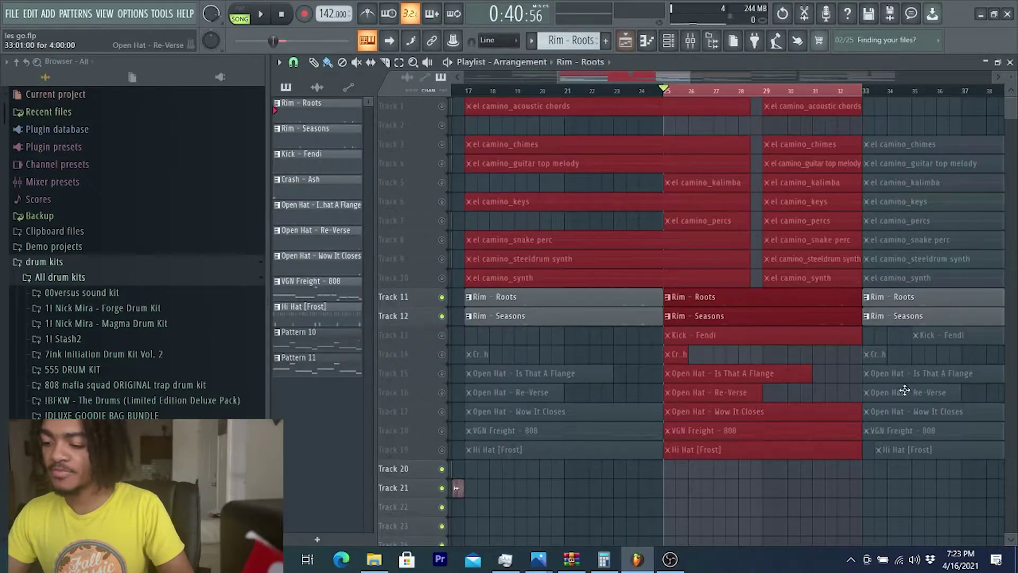
# - Examine the Kick - Fendi pattern's notes while playing the section from bar 25, and return to the playlist
pyautogui.doubleClick(723, 335)
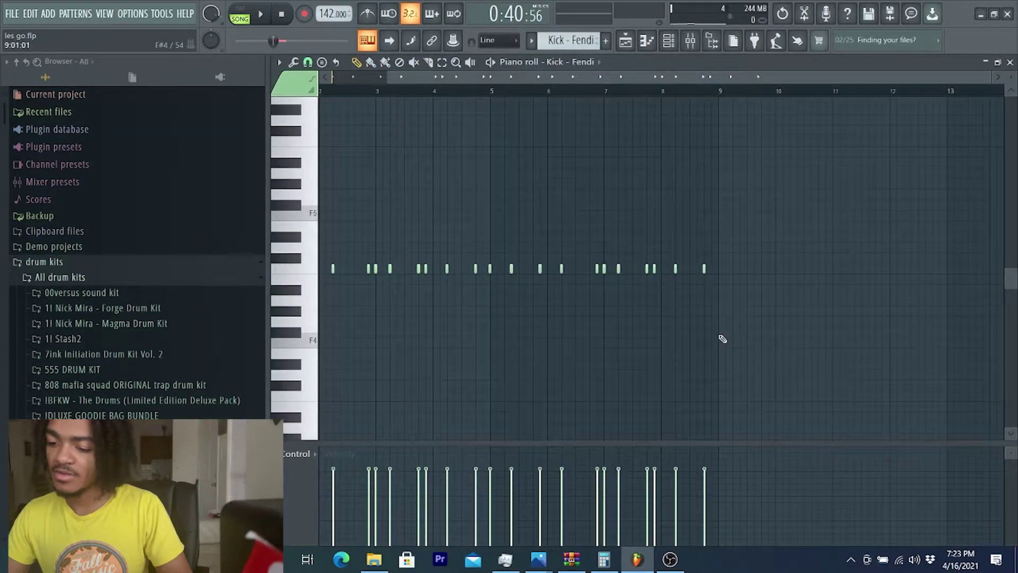
pyautogui.press('space')
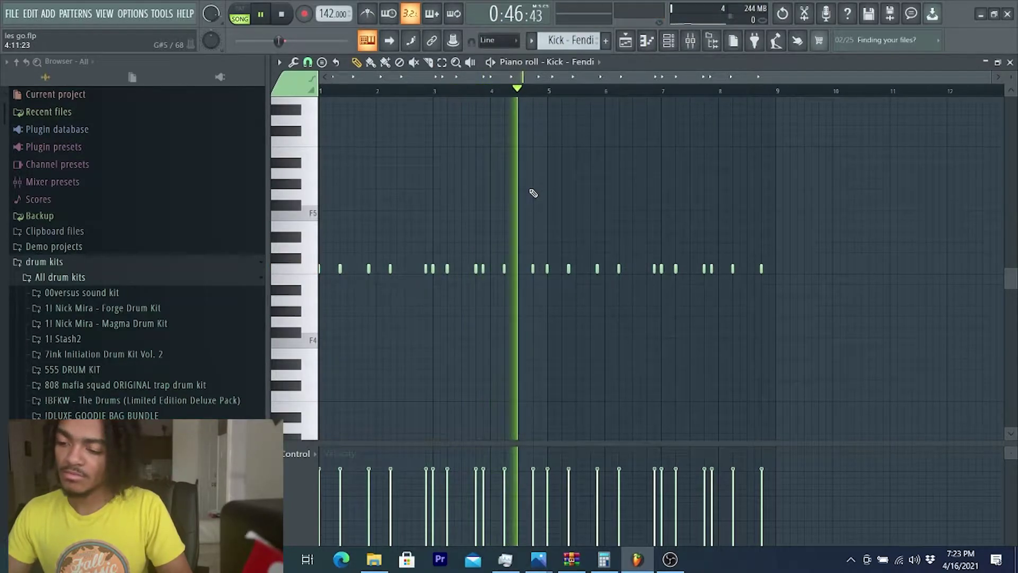
pyautogui.press('space')
pyautogui.click(625, 40)
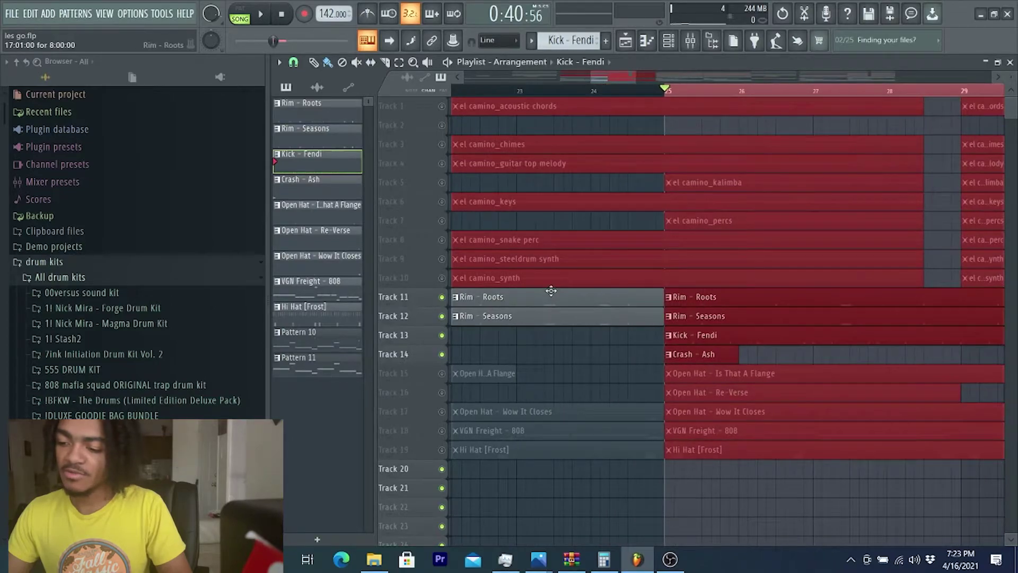
# - Play the section from bar 25 and unmute the three Open Hat tracks, 15, 16 and 17
pyautogui.press('space')
pyautogui.scroll(-2, 489, 273)
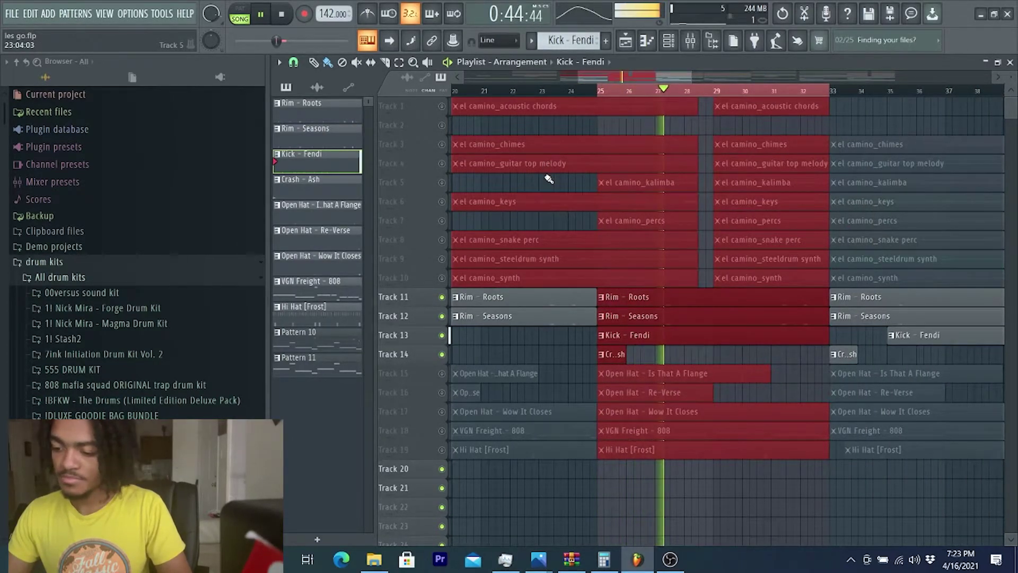
pyautogui.click(442, 392)
pyautogui.click(442, 374)
pyautogui.click(442, 411)
pyautogui.scroll(2, 637, 366)
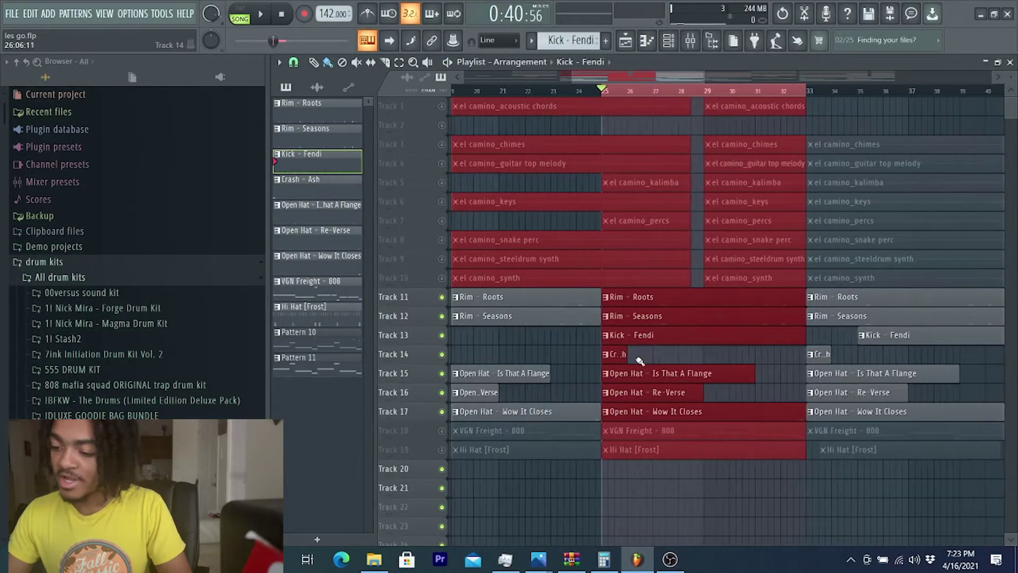
# - Inspect the notes of the Open Hat - Is That A Flange and Open Hat - Wow It Closes patterns
pyautogui.doubleClick(672, 368)
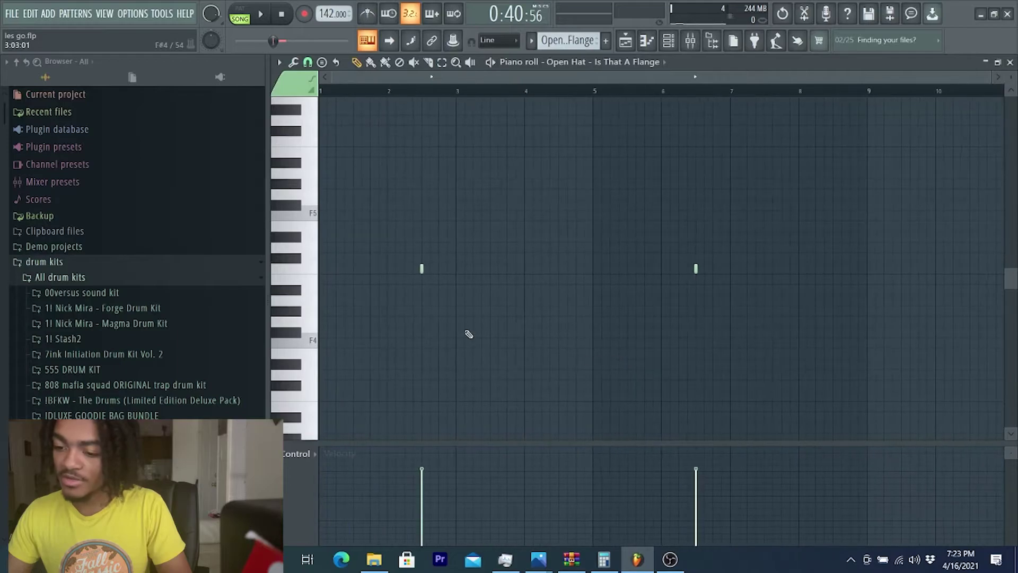
pyautogui.click(632, 44)
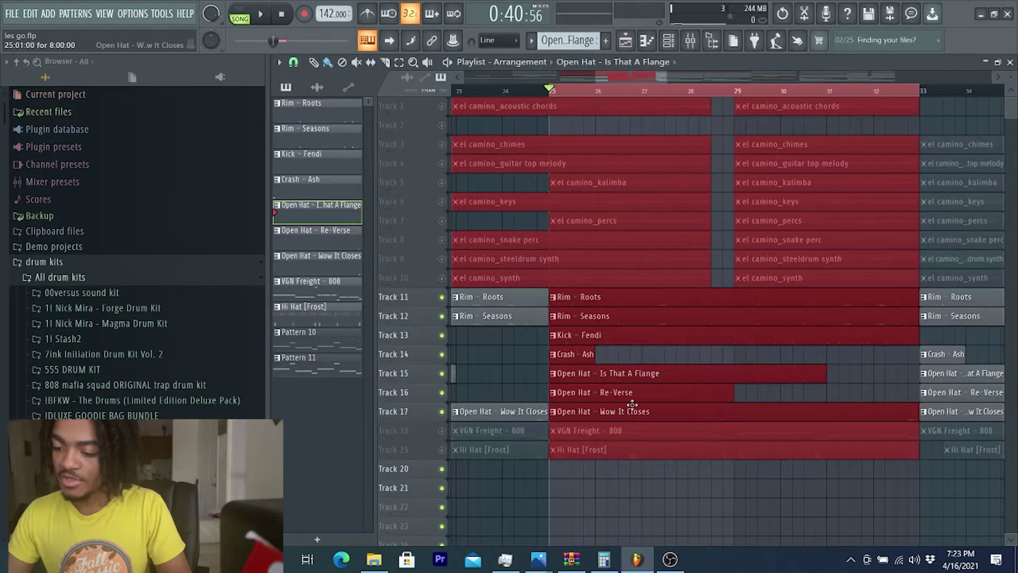
pyautogui.doubleClick(634, 418)
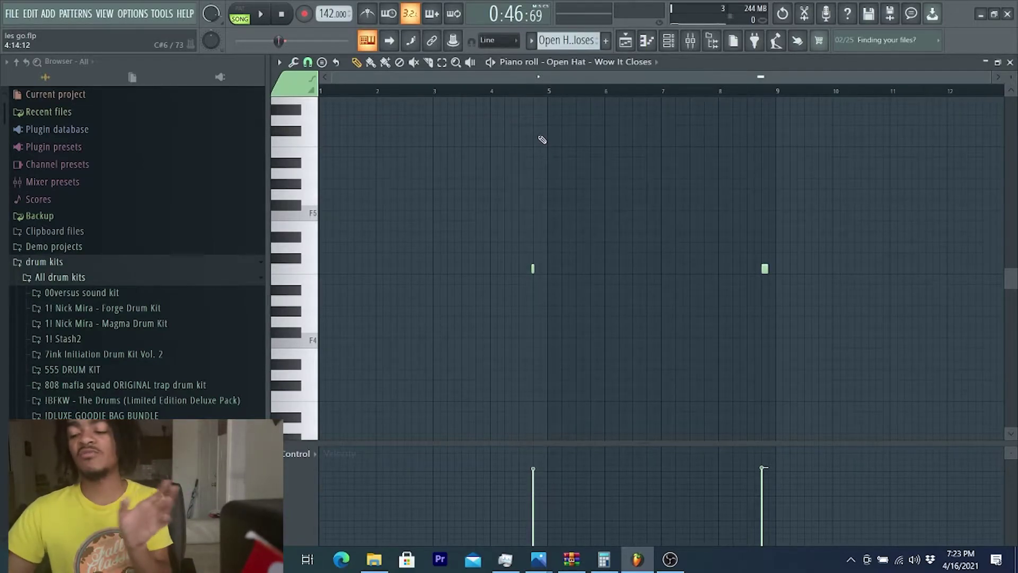
pyautogui.click(629, 44)
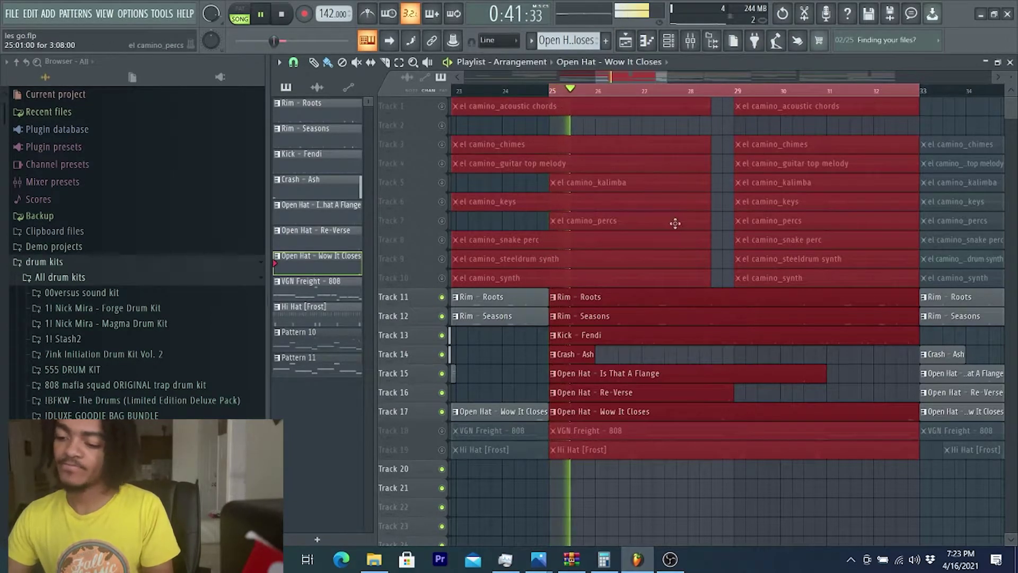
# - Examine the Open Hat - Re-Verse pattern during playback, return to the playlist and stop the song
pyautogui.doubleClick(664, 392)
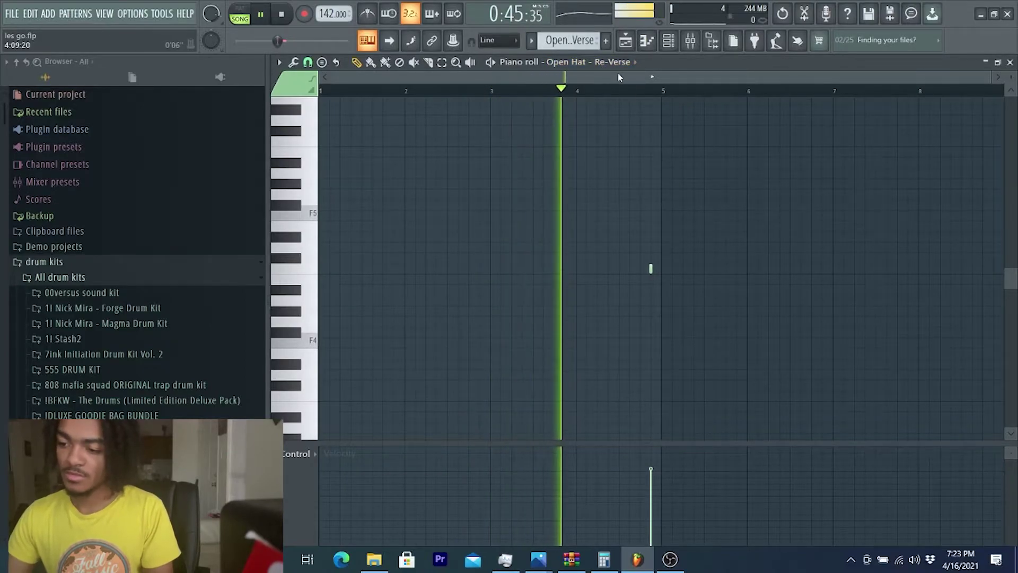
pyautogui.click(563, 62)
pyautogui.click(610, 412)
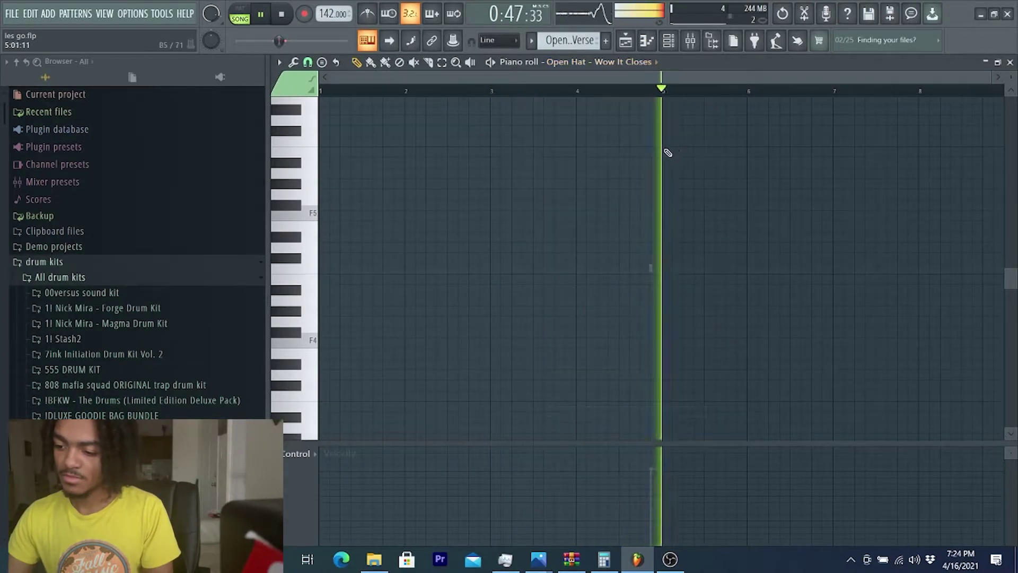
pyautogui.press('F5')
pyautogui.press('space')
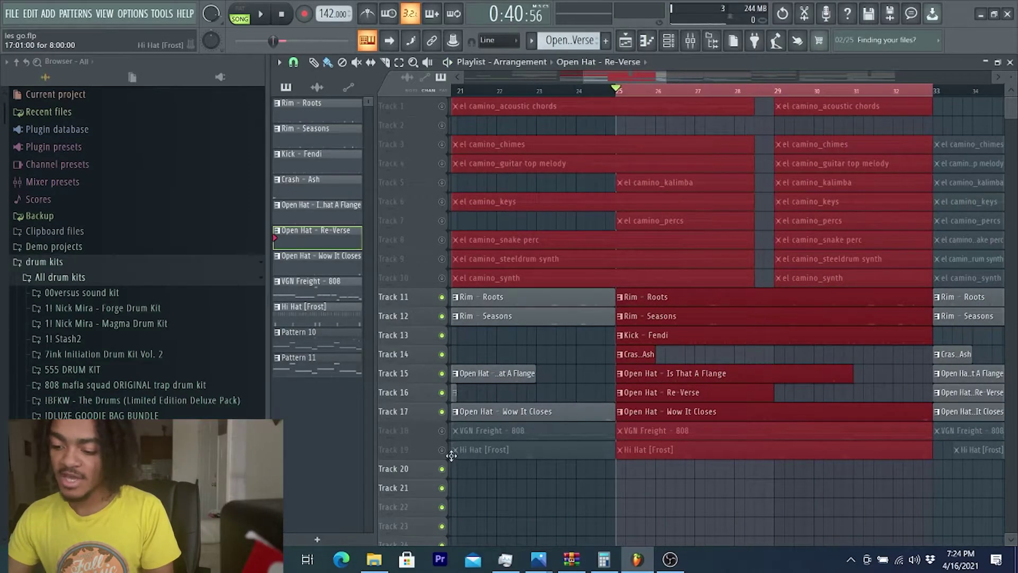
# - Unmute track 19 and open its Hi Hat [Frost] pattern for a close view of the notes
pyautogui.click(444, 452)
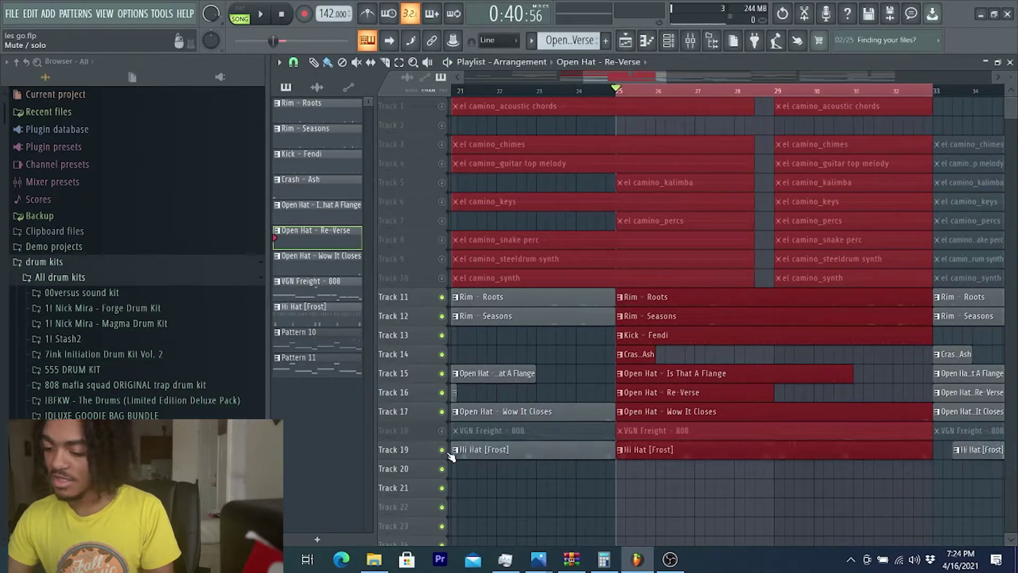
pyautogui.doubleClick(653, 449)
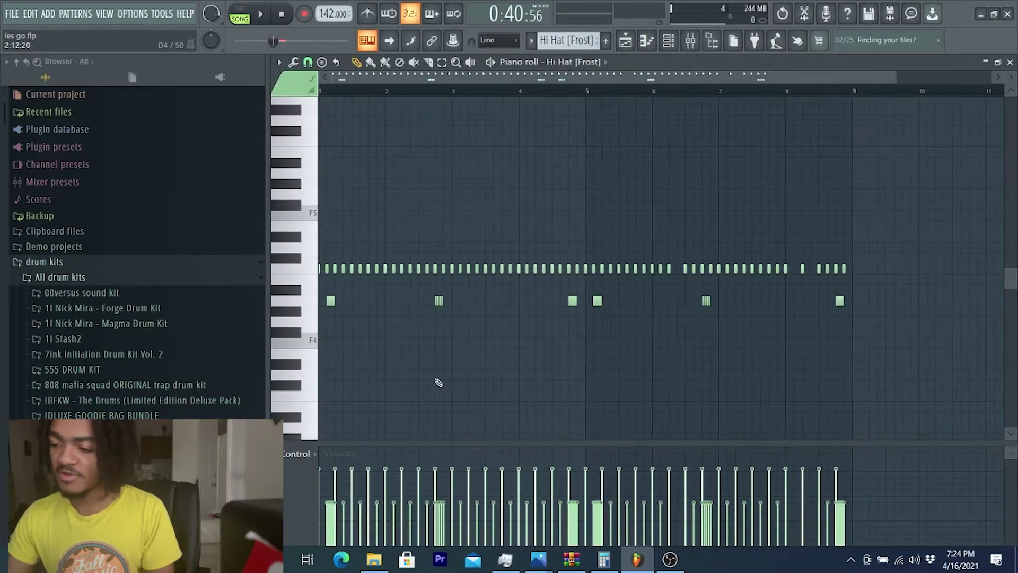
pyautogui.scroll(4, 598, 366)
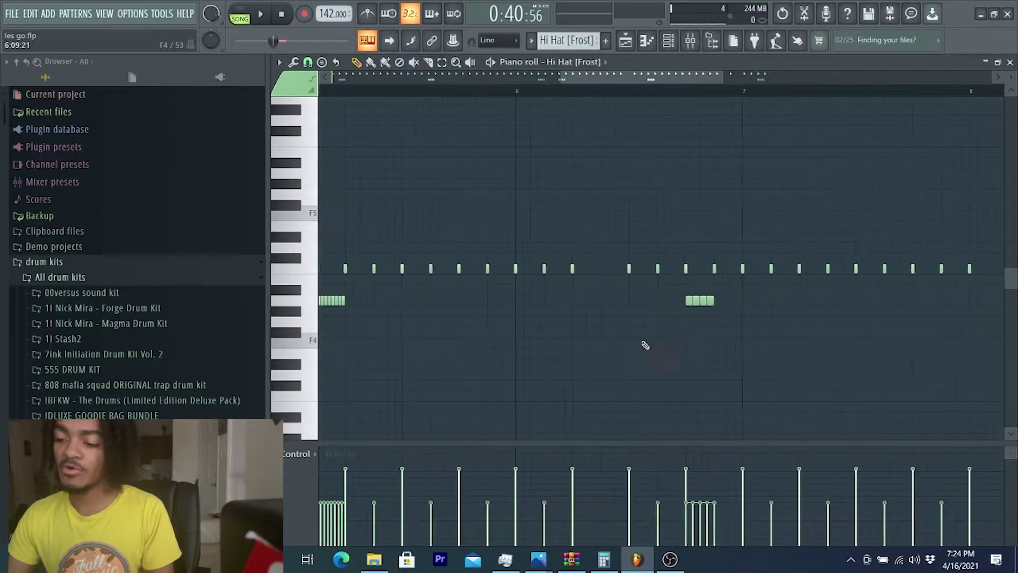
# - Try placing a note in the bar 6 gap of the main hi-hat row in the Hi Hat [Frost] pattern
pyautogui.click(597, 270)
pyautogui.scroll(-1, 597, 269)
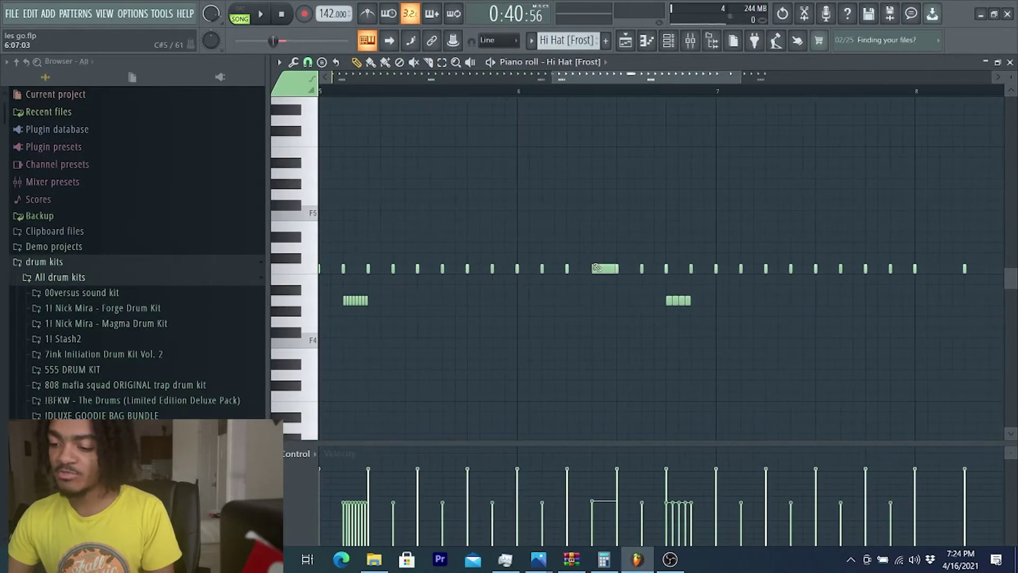
pyautogui.scroll(-4, 583, 278)
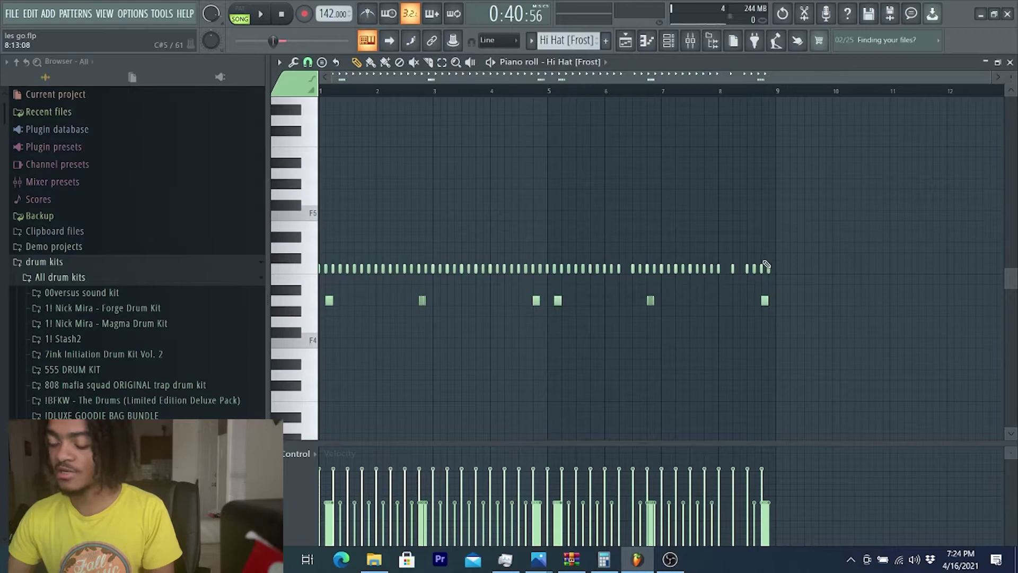
# - Try chopping an F4 note drawn beneath the bar 1 hi-hat roll, using the chopper's Default pattern
pyautogui.scroll(6, 367, 389)
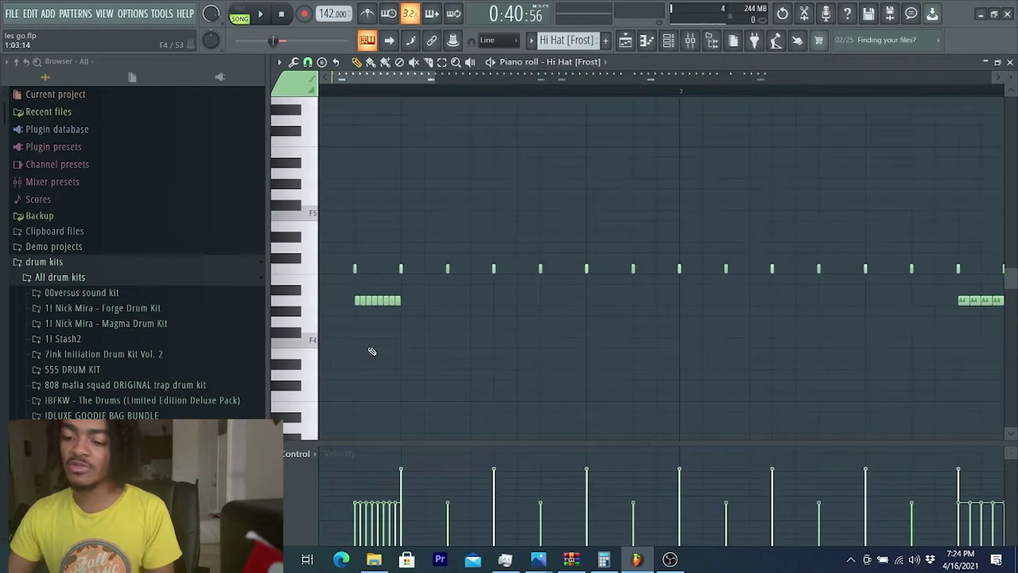
pyautogui.hotkey('ctrl', 'u')
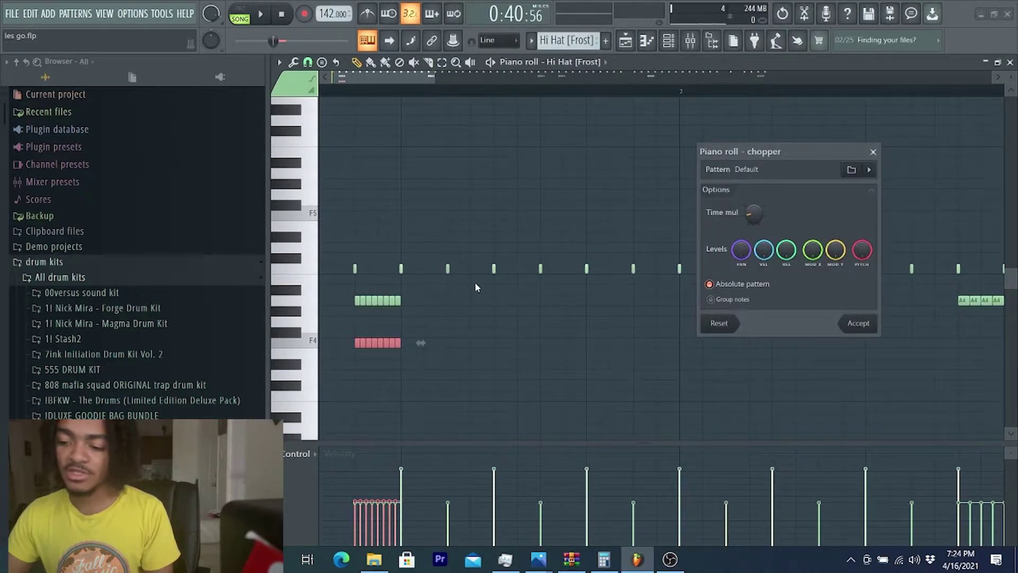
pyautogui.click(874, 151)
pyautogui.scroll(-3, 360, 360)
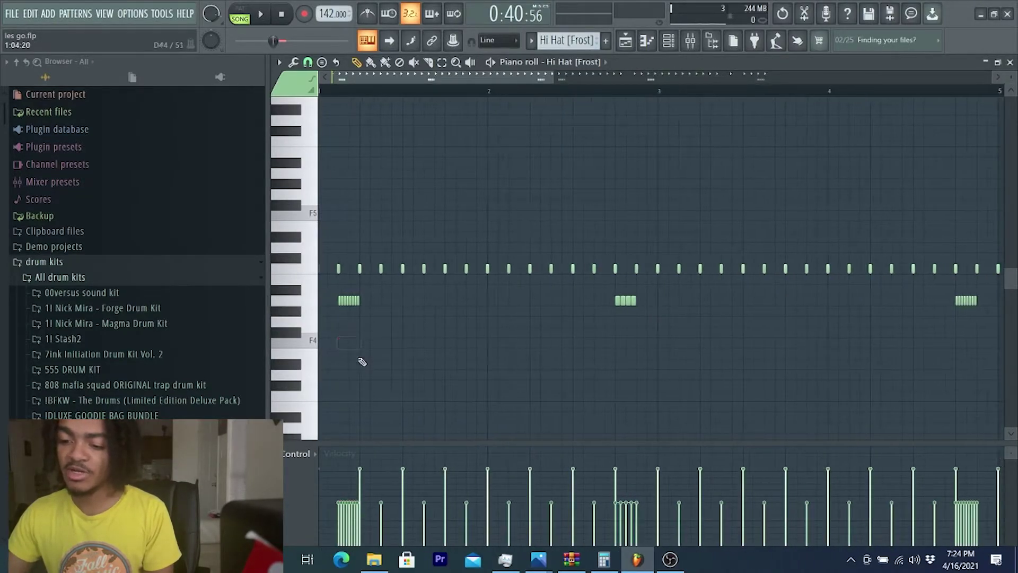
pyautogui.scroll(-2, 403, 308)
# - Play the section from bar 25 while following the Hi Hat [Frost] notes, stop playback and return to the playlist
pyautogui.press('space')
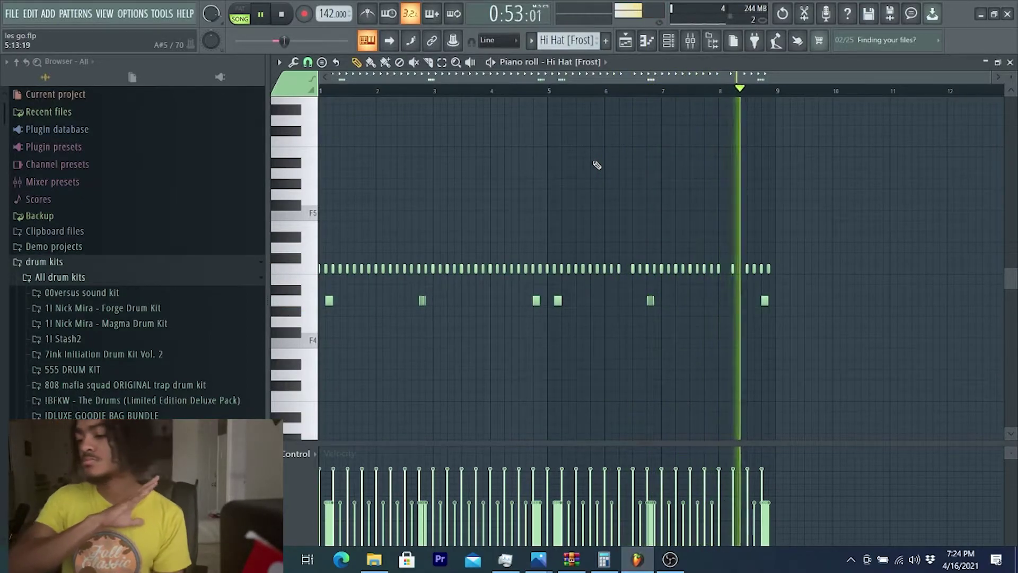
pyautogui.press('space')
pyautogui.click(626, 41)
pyautogui.hscroll(2, 684, 295)
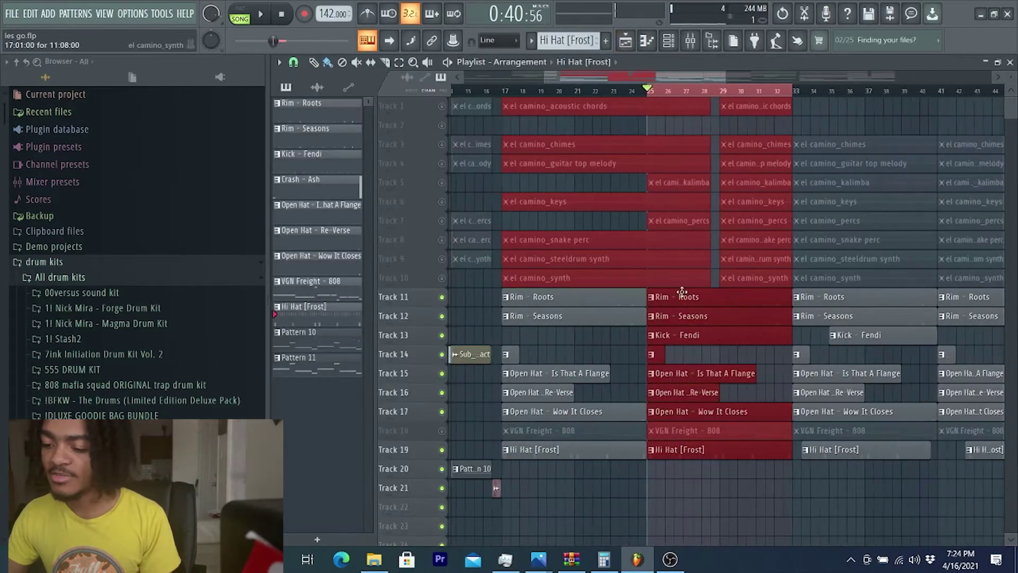
# - Unmute track 18 and open its VGN Freight - 808 pattern, removing the stray F4 note in bar 4
pyautogui.click(442, 432)
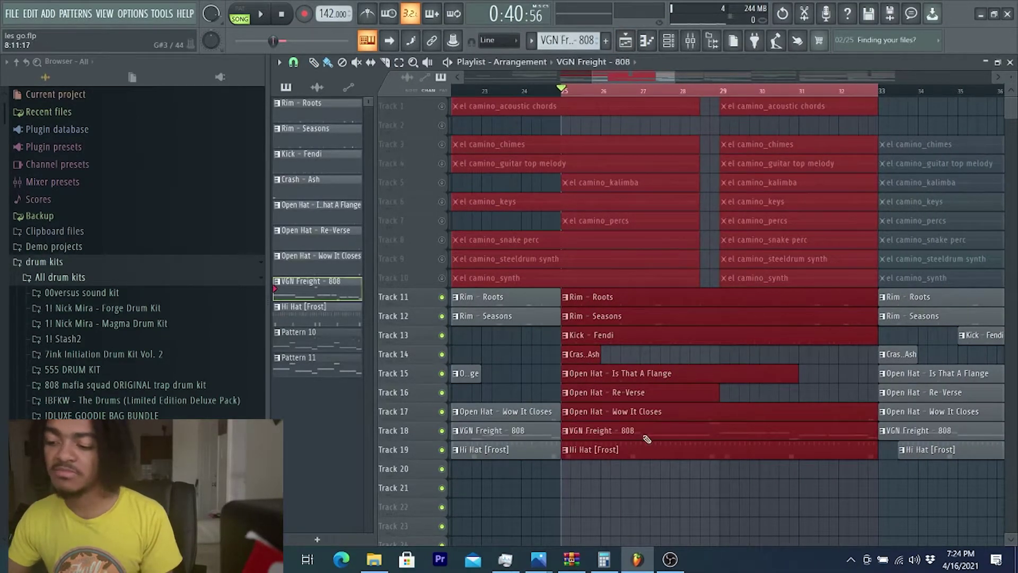
pyautogui.doubleClick(647, 438)
pyautogui.doubleClick(520, 346)
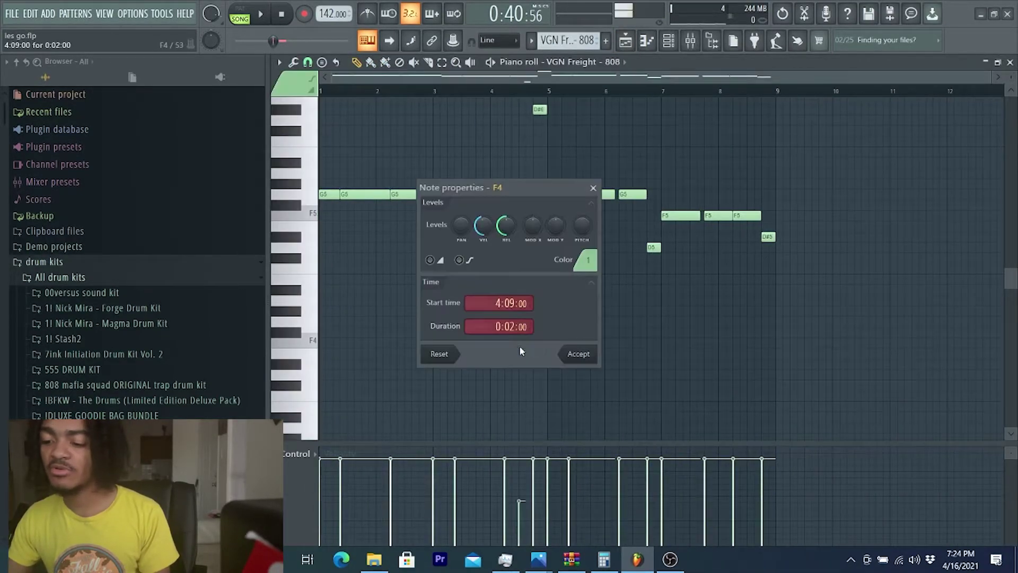
pyautogui.click(593, 188)
pyautogui.scroll(3, 552, 317)
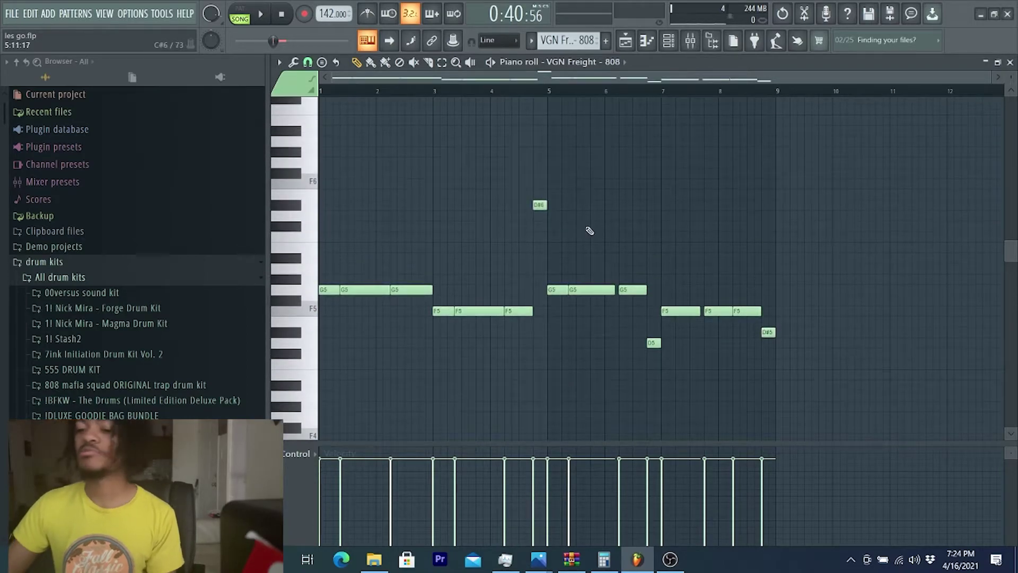
# - Play the section from bar 25 while following the VGN Freight - 808 notes, and return to the playlist
pyautogui.press('space')
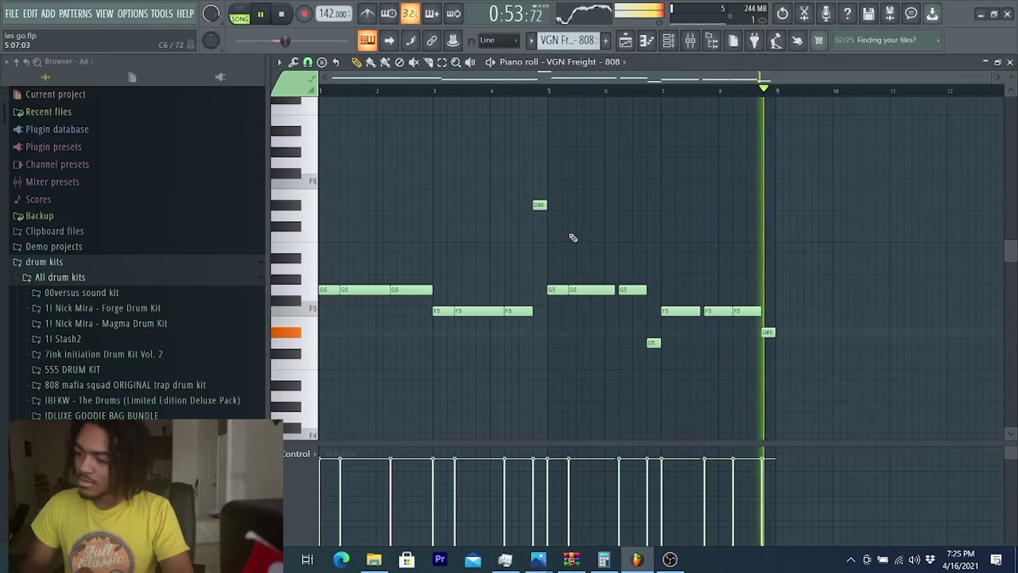
pyautogui.press('space')
pyautogui.press('F5')
# - Unmute all the el camino melody tracks and show the entire arrangement in the playlist
pyautogui.scroll(-3, 807, 200)
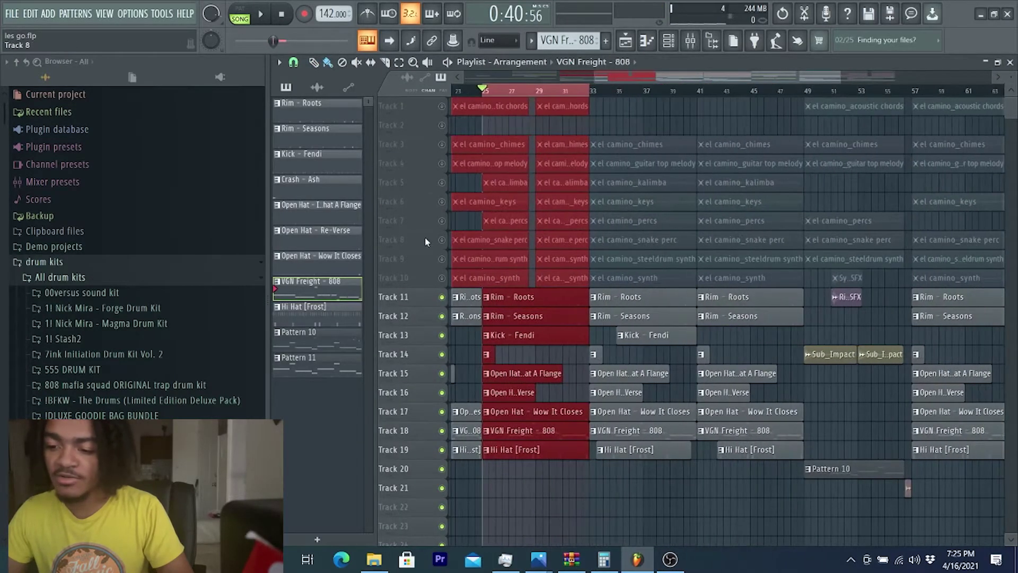
pyautogui.rightClick(442, 220)
pyautogui.rightClick(442, 220)
pyautogui.scroll(-3, 640, 104)
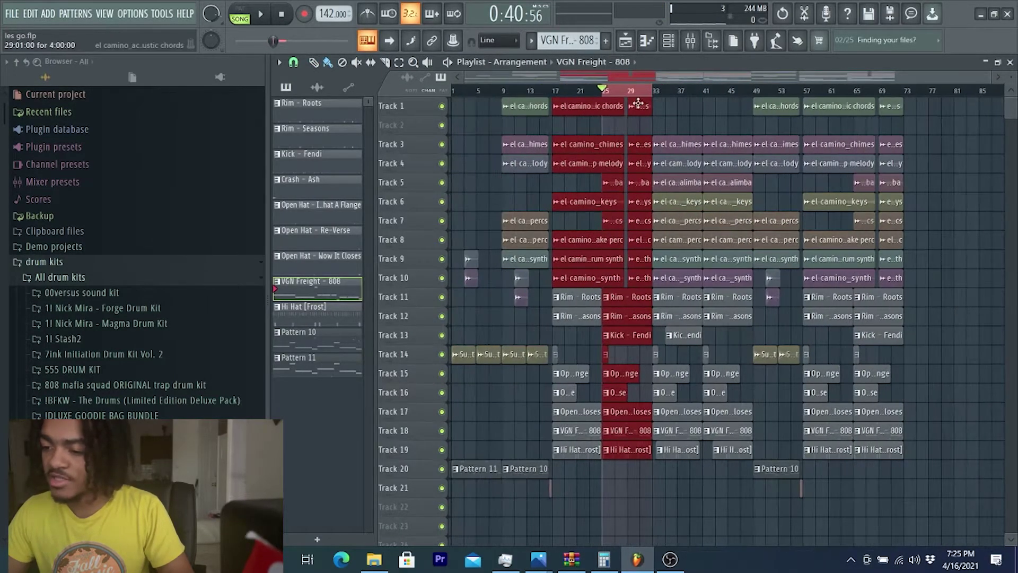
# - Clear the playlist selection and examine the melody break before bar 29 and the drum changes from bar 33
pyautogui.click(643, 96)
pyautogui.scroll(5, 631, 98)
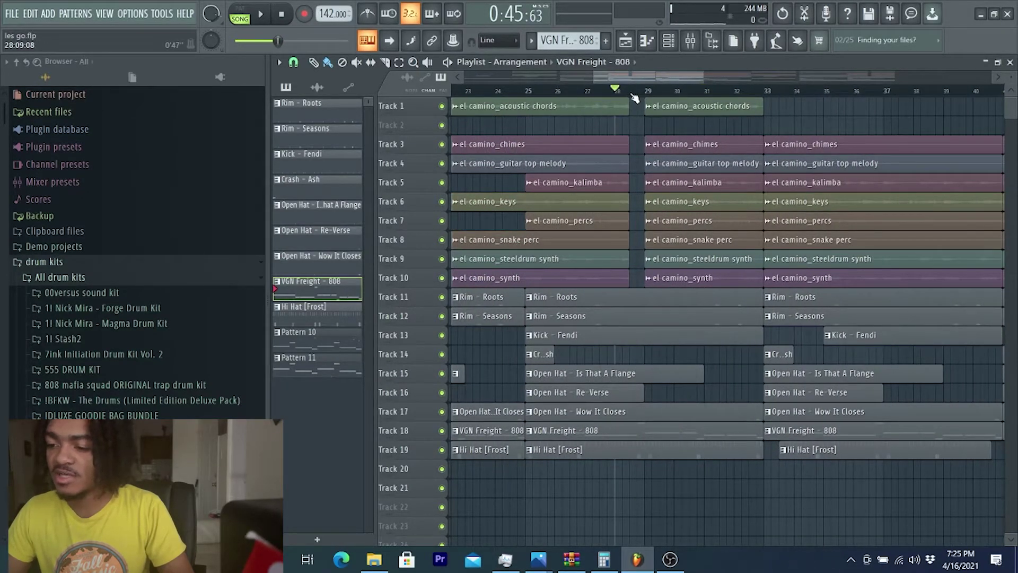
pyautogui.scroll(-2, 630, 97)
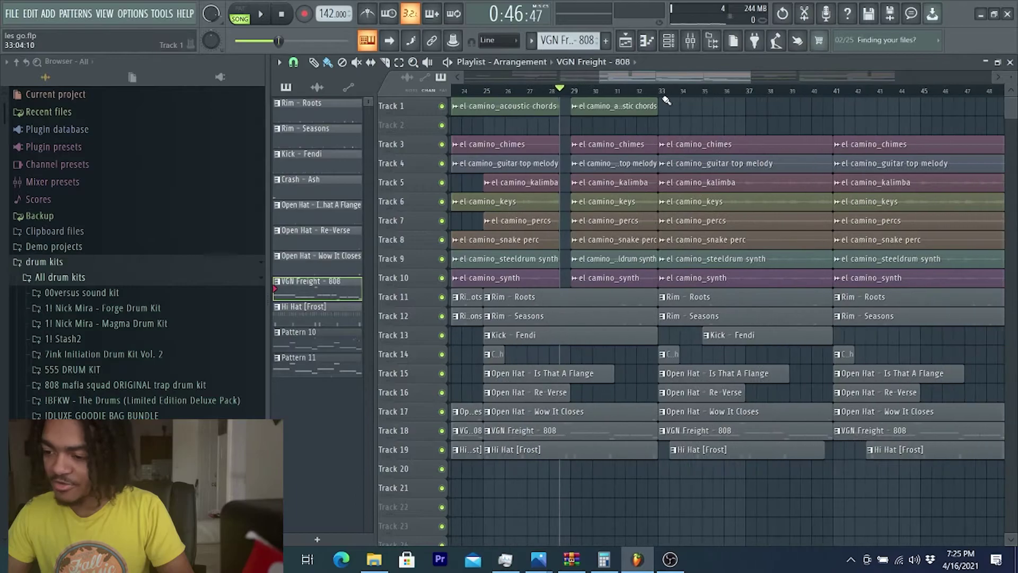
pyautogui.scroll(4, 679, 184)
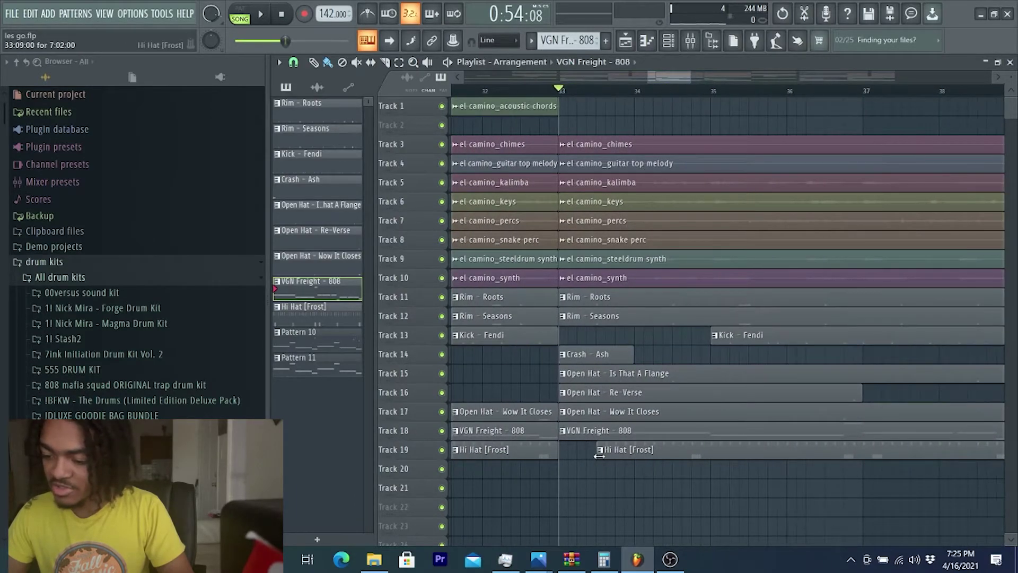
pyautogui.scroll(-5, 574, 333)
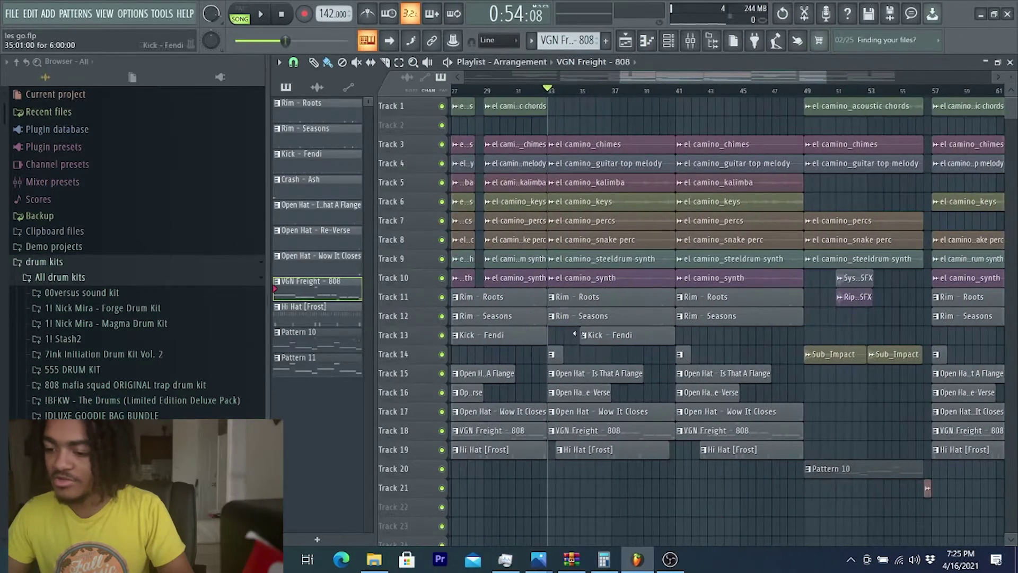
pyautogui.scroll(-2, 594, 357)
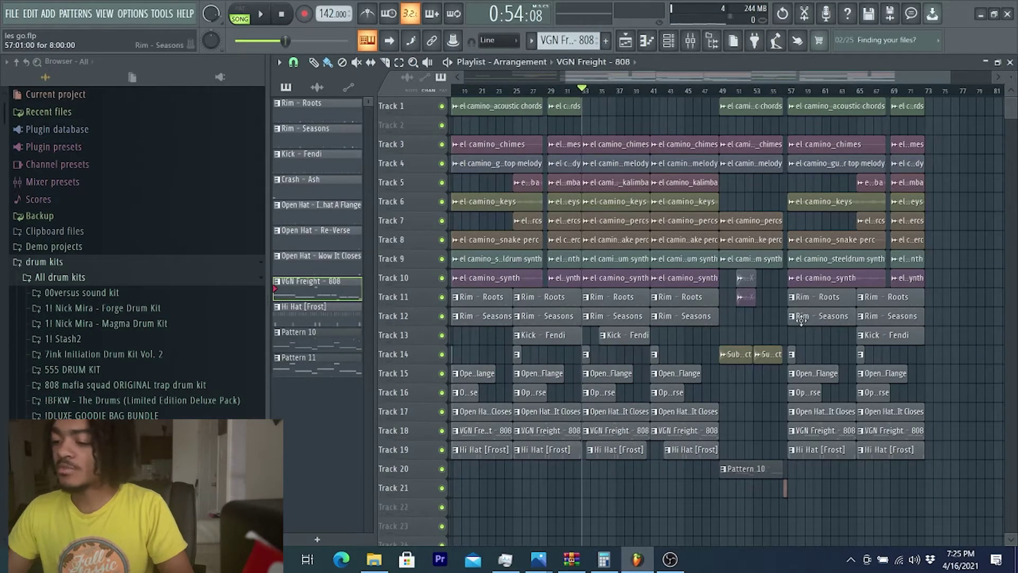
# - Move the playhead to bar 49 and examine how the arrangement continues from there to its end
pyautogui.scroll(2, 801, 318)
pyautogui.click(648, 95)
pyautogui.scroll(-3, 658, 101)
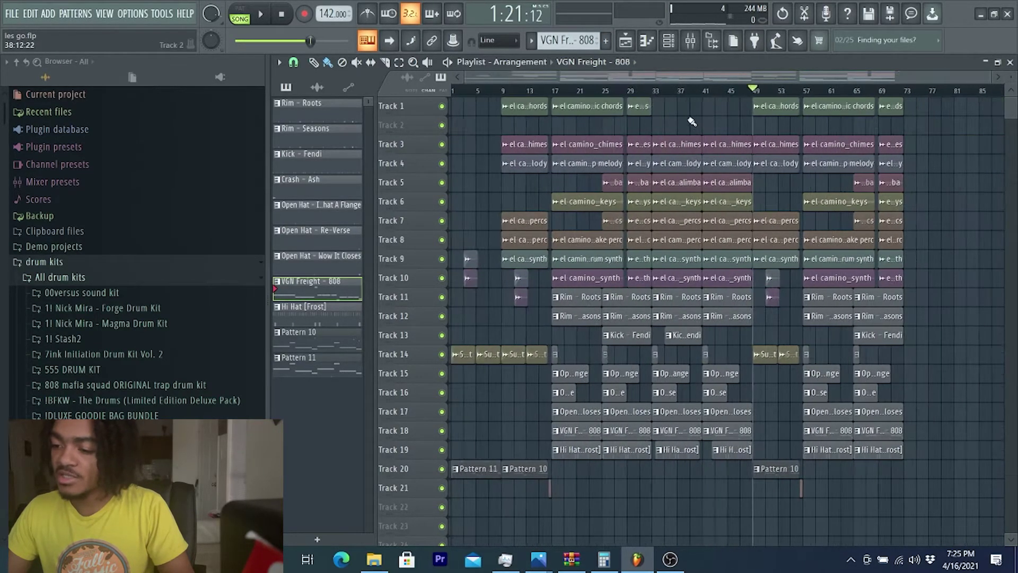
pyautogui.scroll(2, 490, 318)
pyautogui.scroll(-2, 487, 159)
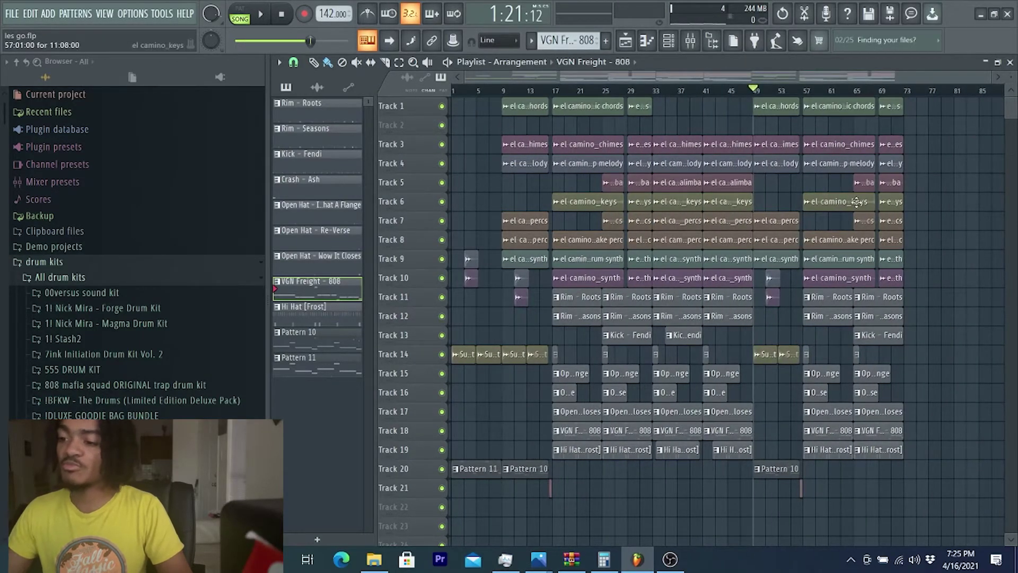
pyautogui.scroll(4, 765, 200)
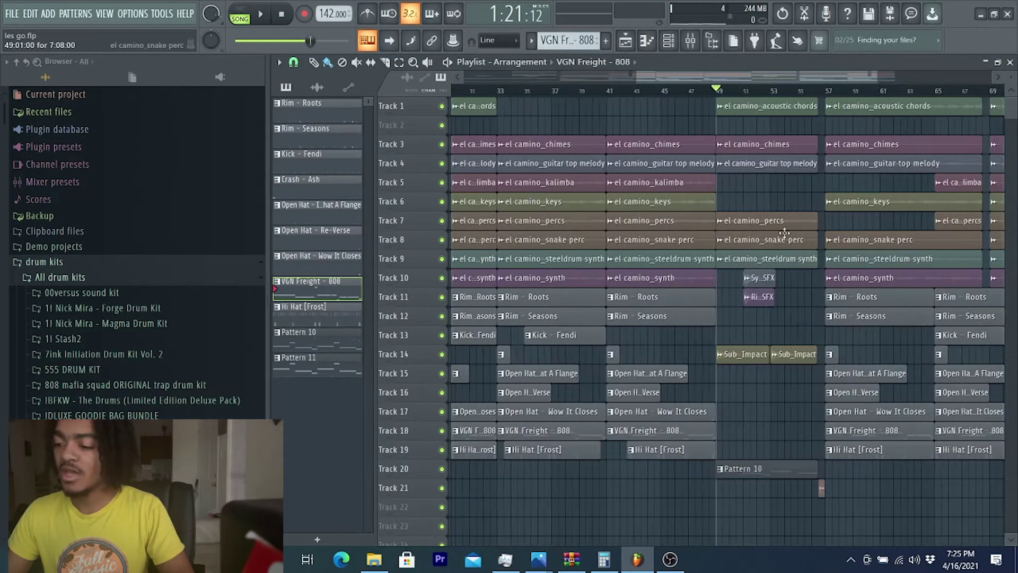